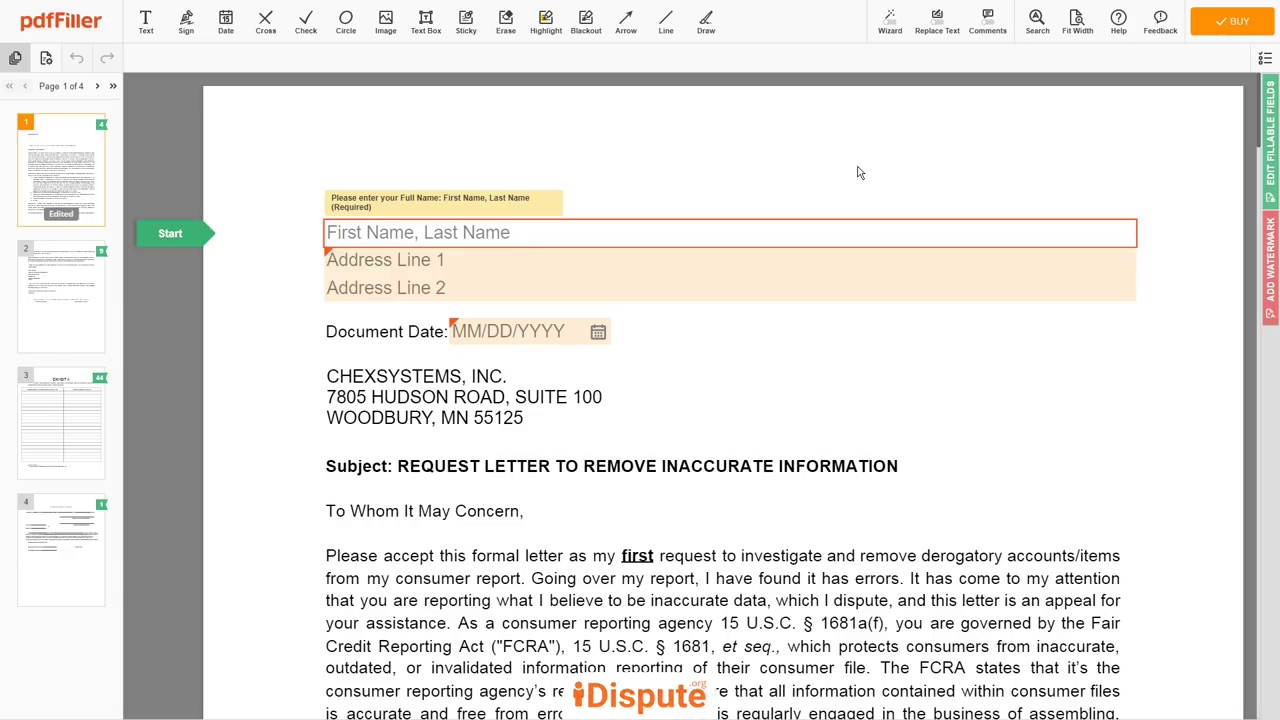
Step: Enter the sender's full name and two address lines, and set the document date to 02/01/2021
type("JOHN DOE")
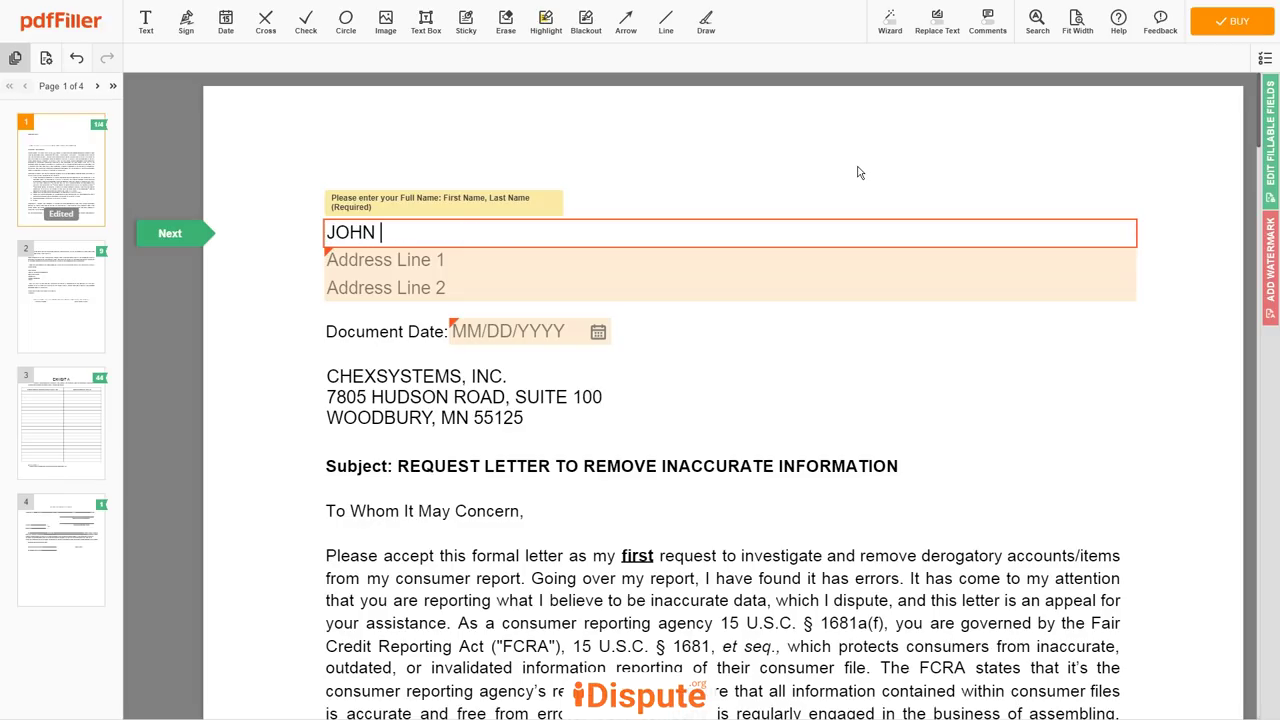
left_click(840, 264)
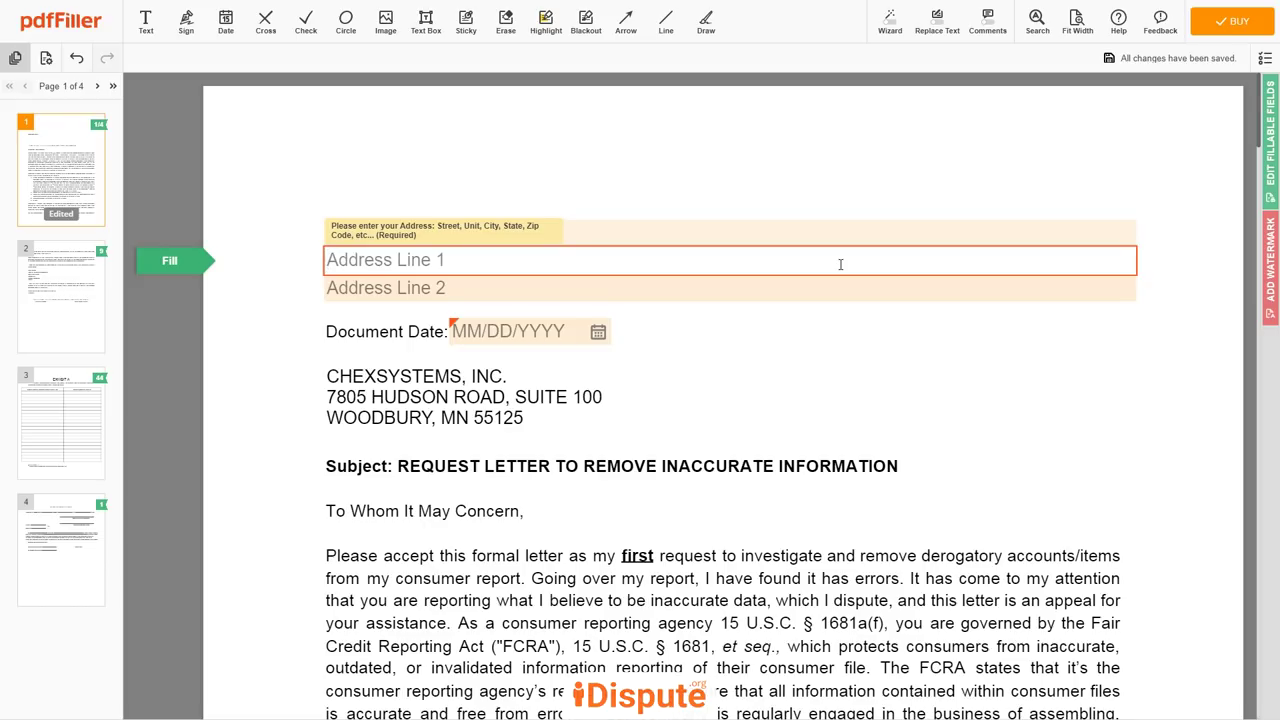
type("123 EXAMPLE STR, UNIT 1")
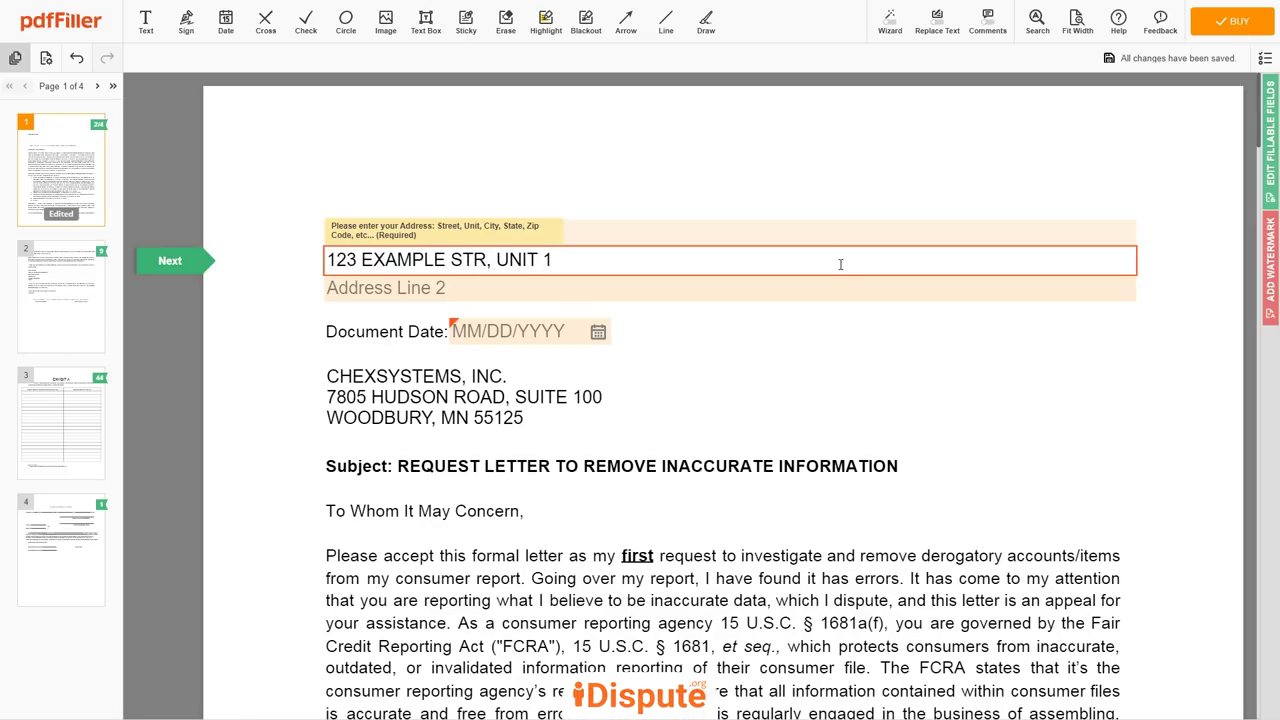
left_click(836, 292)
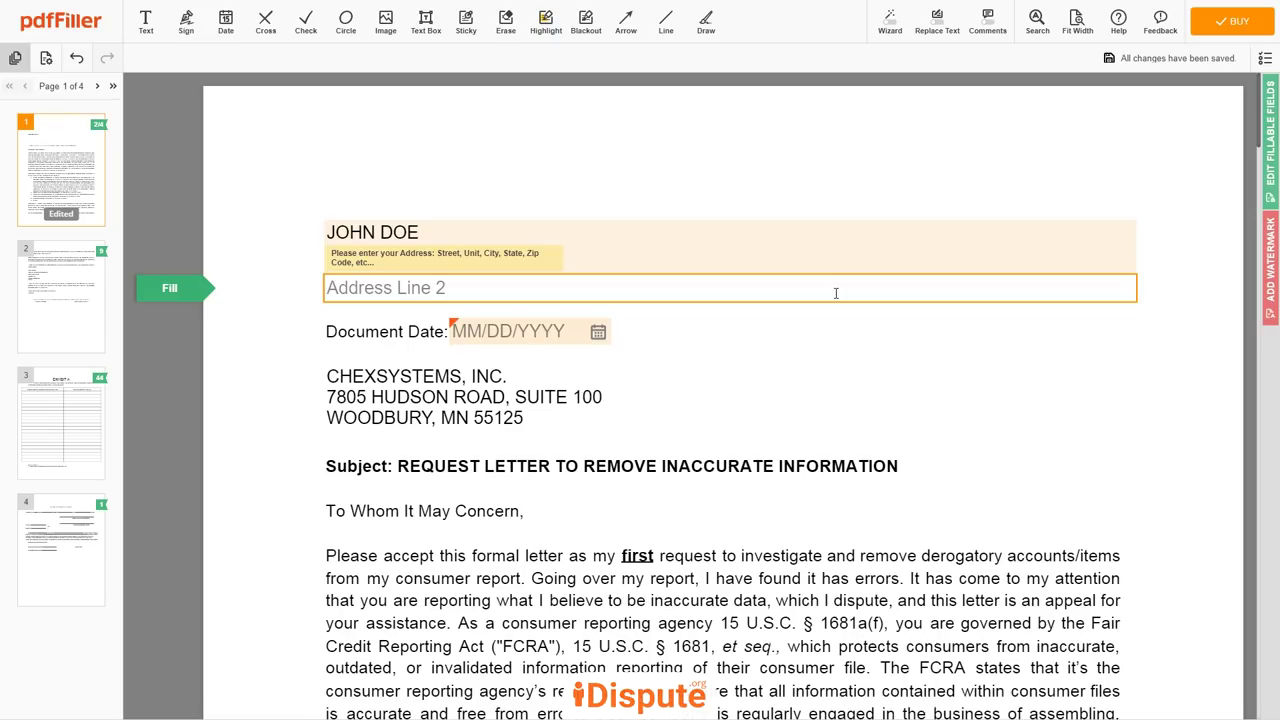
type("NEW YORK, NY ")
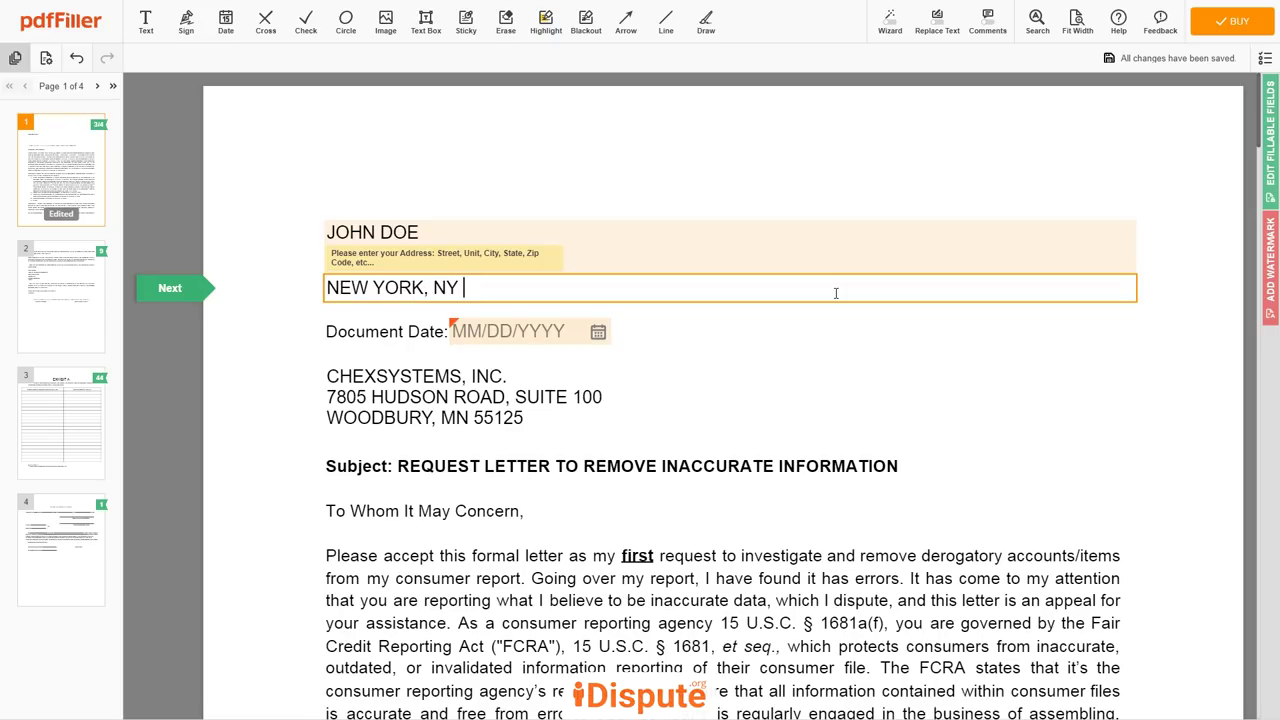
type("12345")
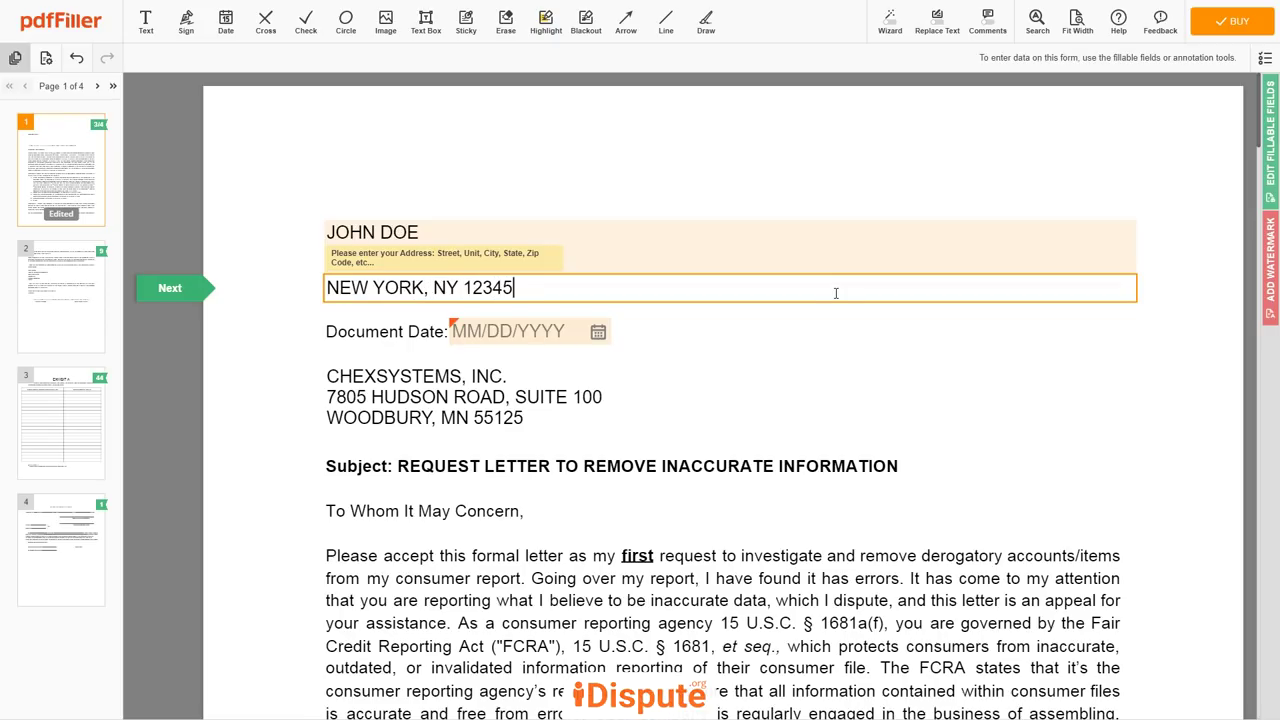
left_click(598, 333)
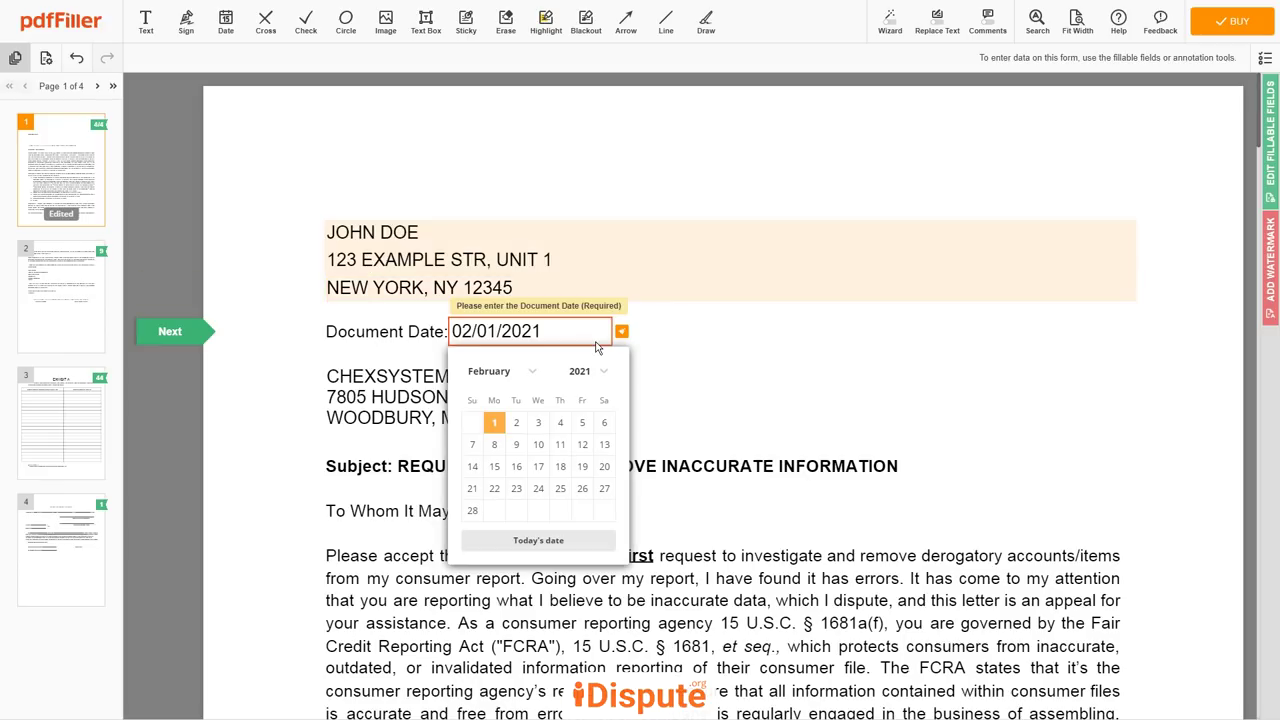
left_click(496, 428)
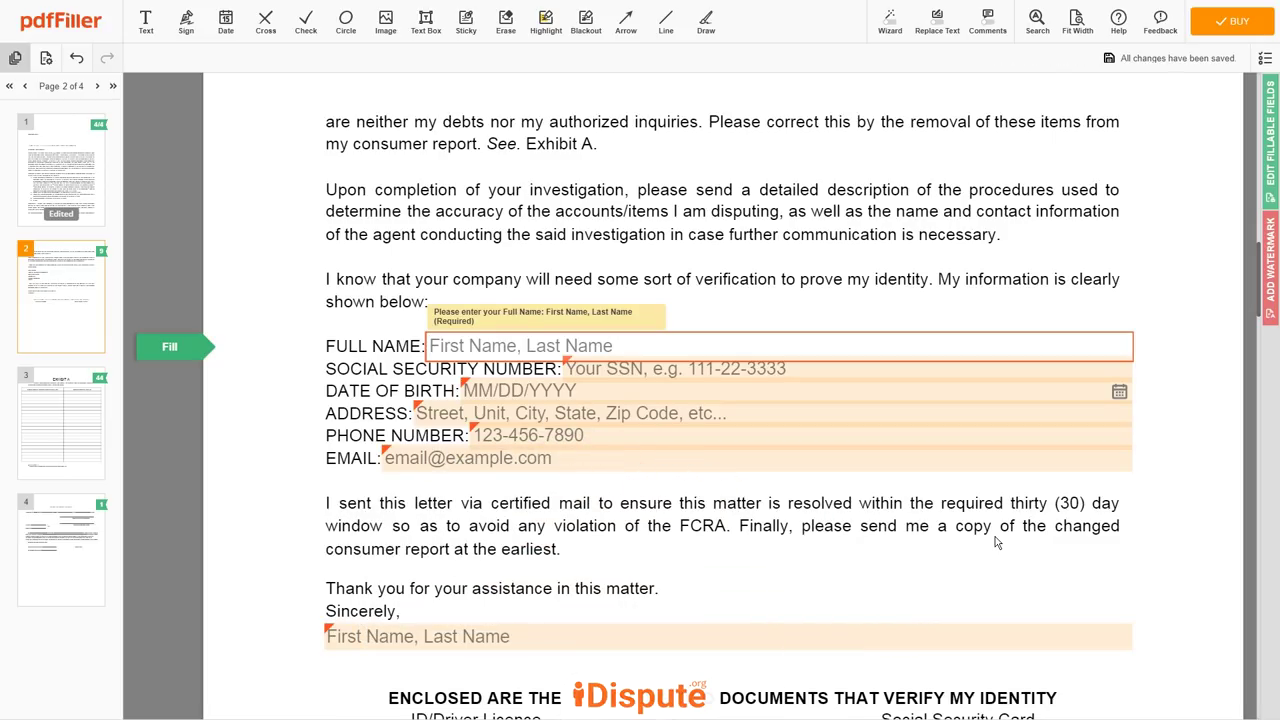
Step: Enter the full name and Social Security number in page 2's identity block
type("JOHN DOE")
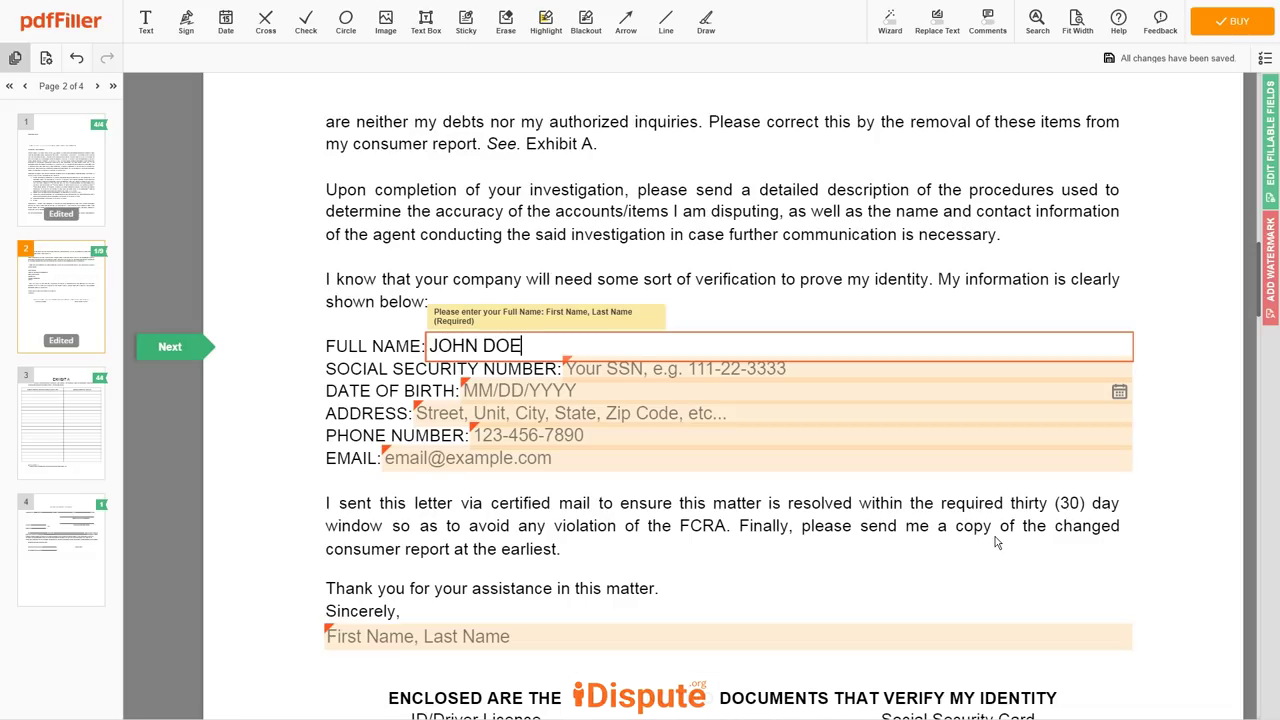
left_click(972, 369)
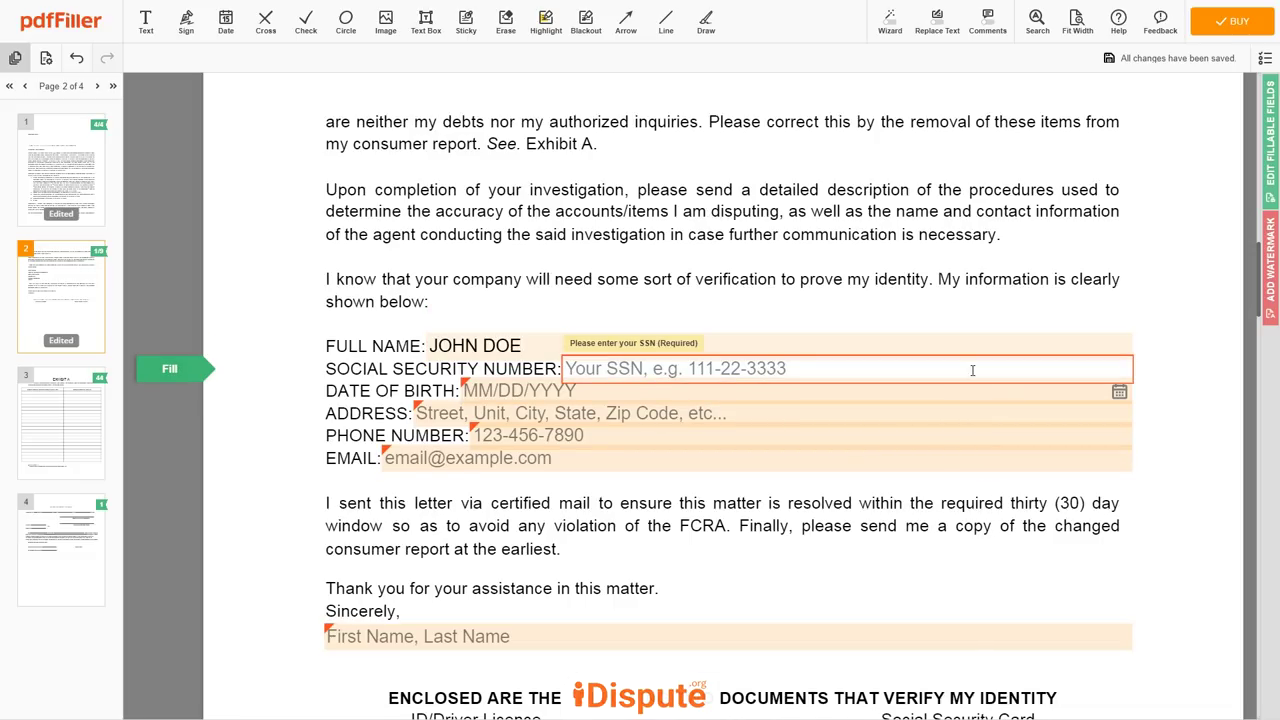
type("123-")
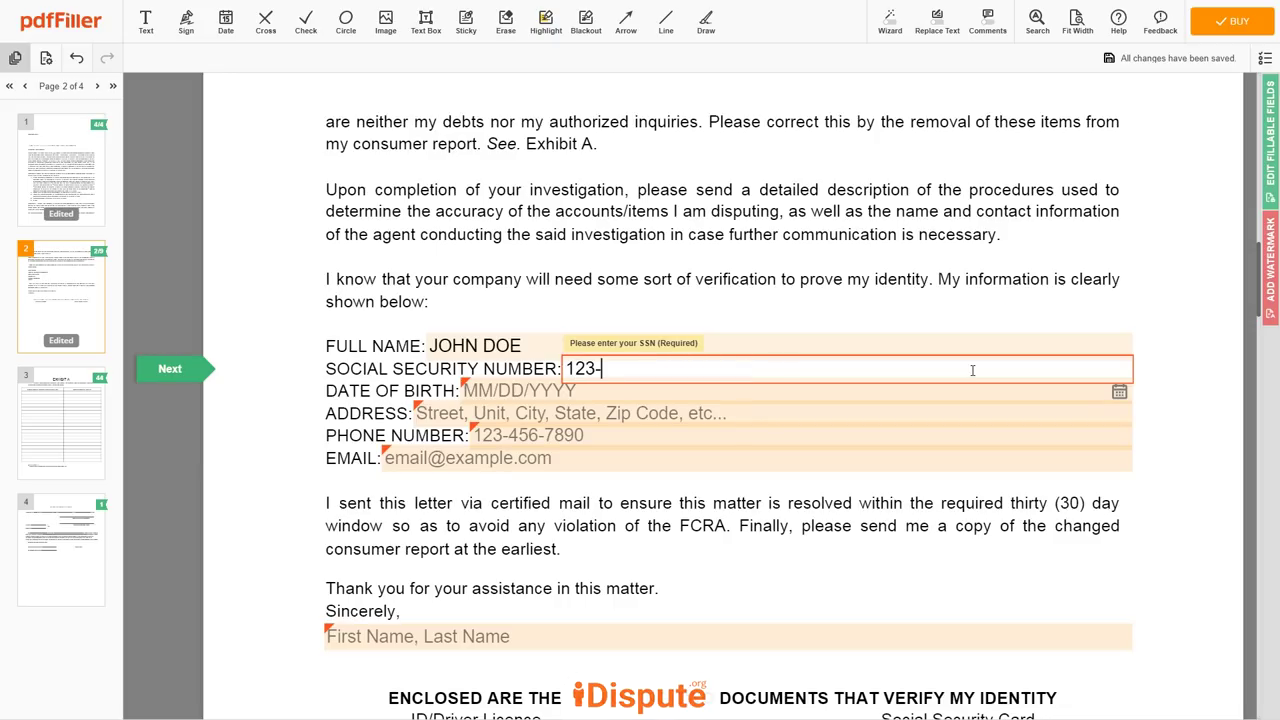
type("45-6789")
Step: Set the date of birth to 10/30/1975 in the date picker
left_click(978, 392)
left_click(612, 432)
scroll(600, 515, "up", 15)
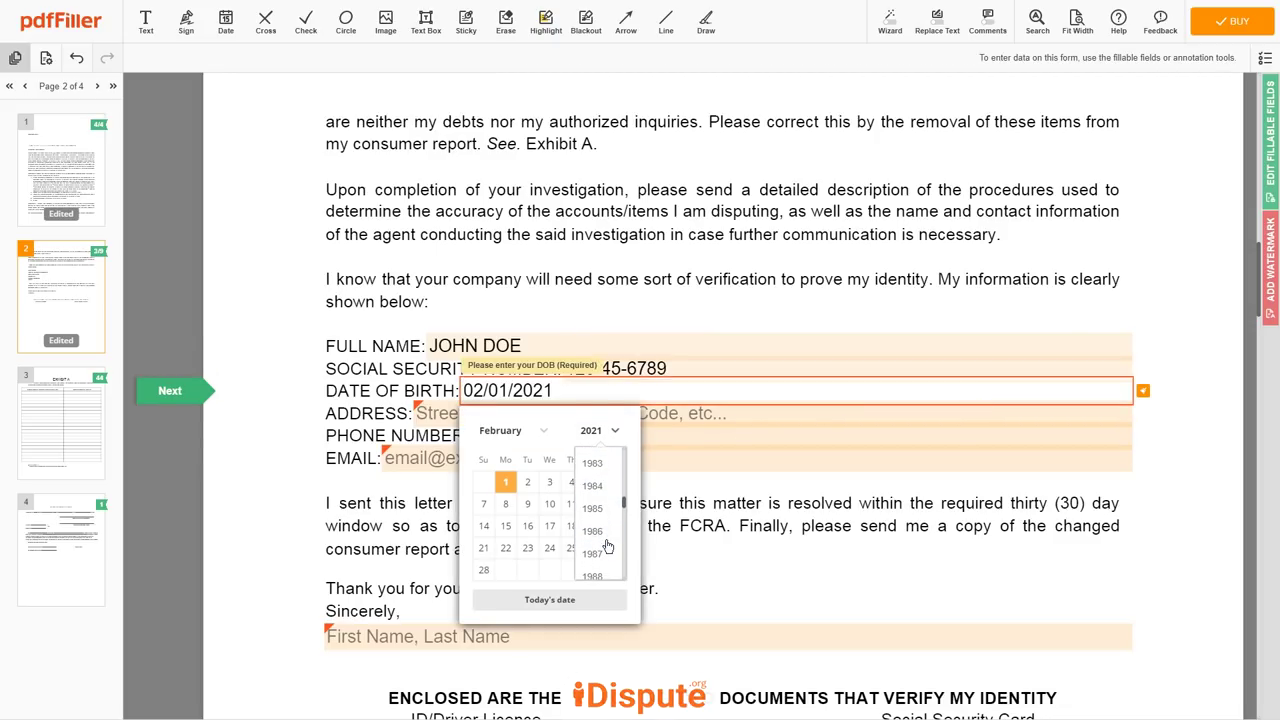
left_click(592, 548)
left_click(512, 430)
scroll(508, 535, "down", 5)
left_click(505, 525)
left_click(583, 571)
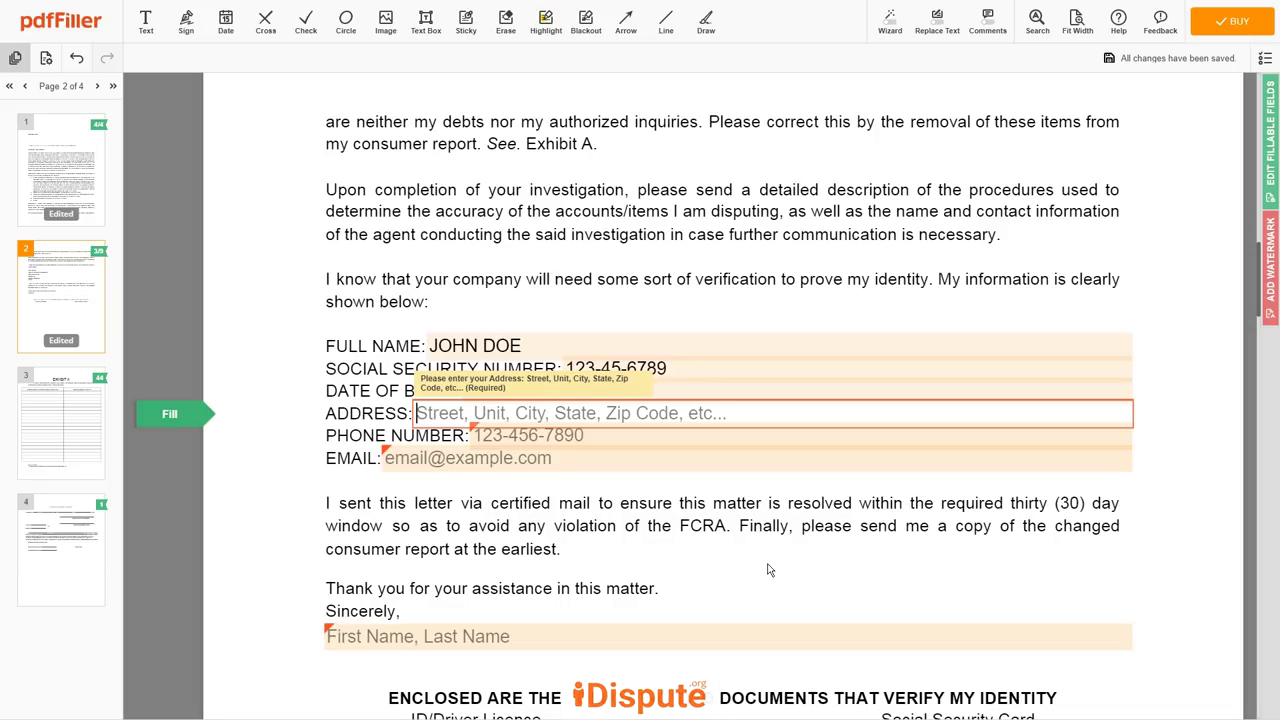
Step: Enter the complete mailing address and the phone number
type("123 EXAMPLE")
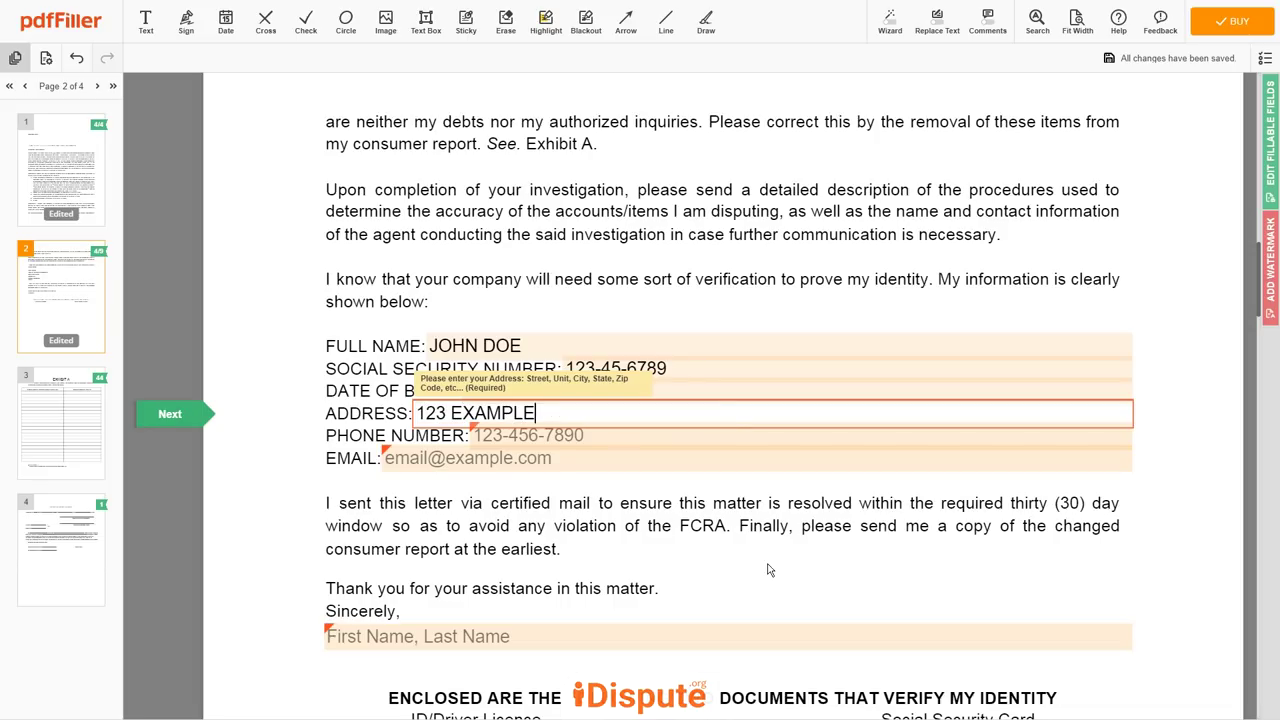
type(" STR, UNIT 1, NEW ")
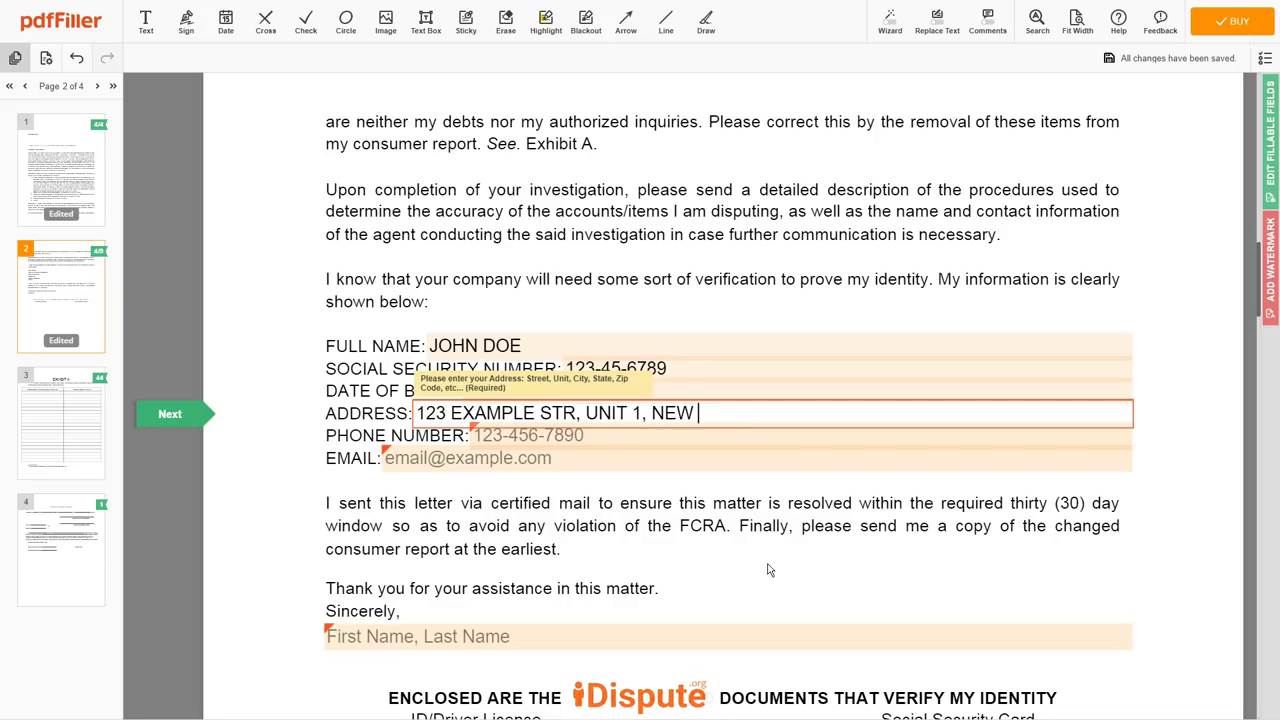
type("YORK, NY 12345")
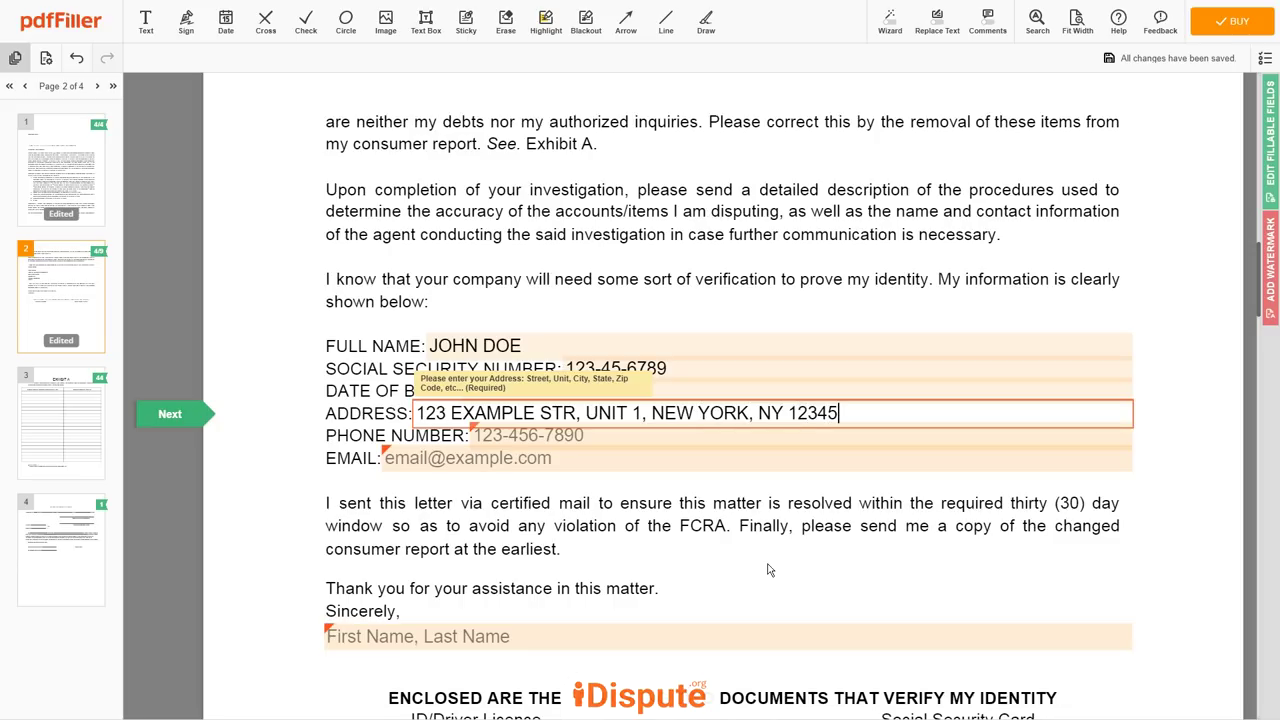
left_click(902, 442)
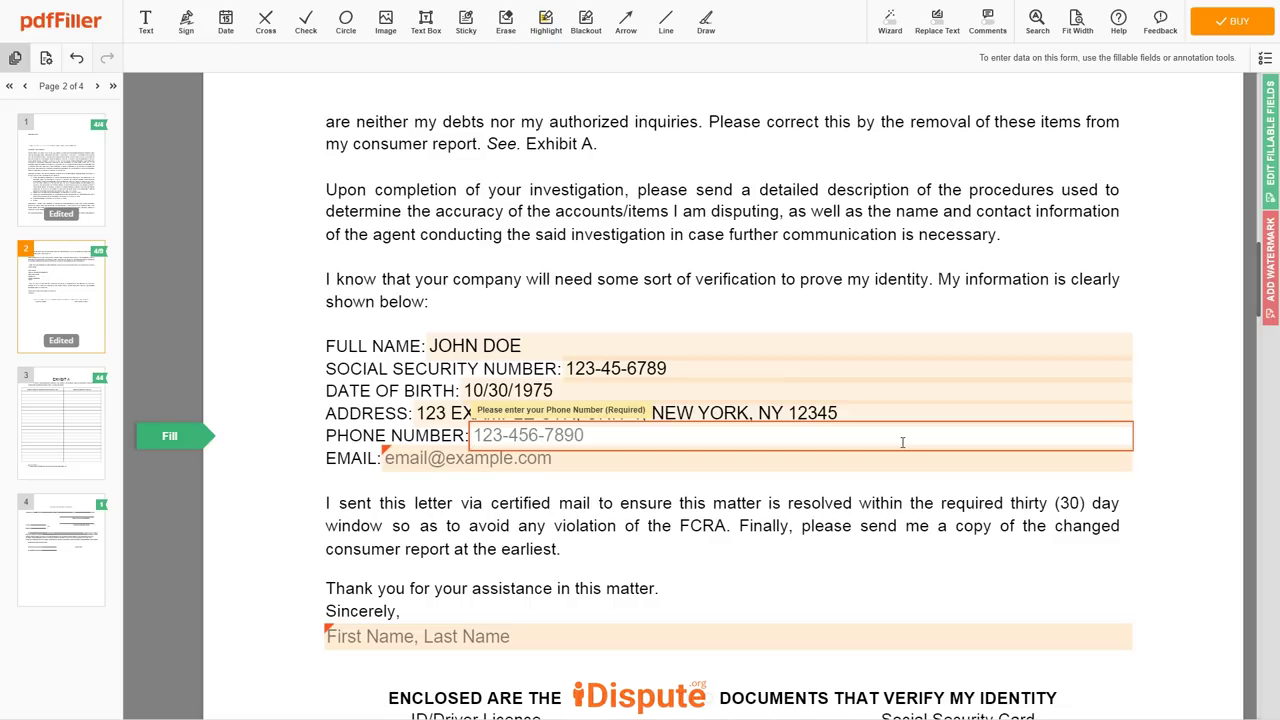
type("123-456-7890")
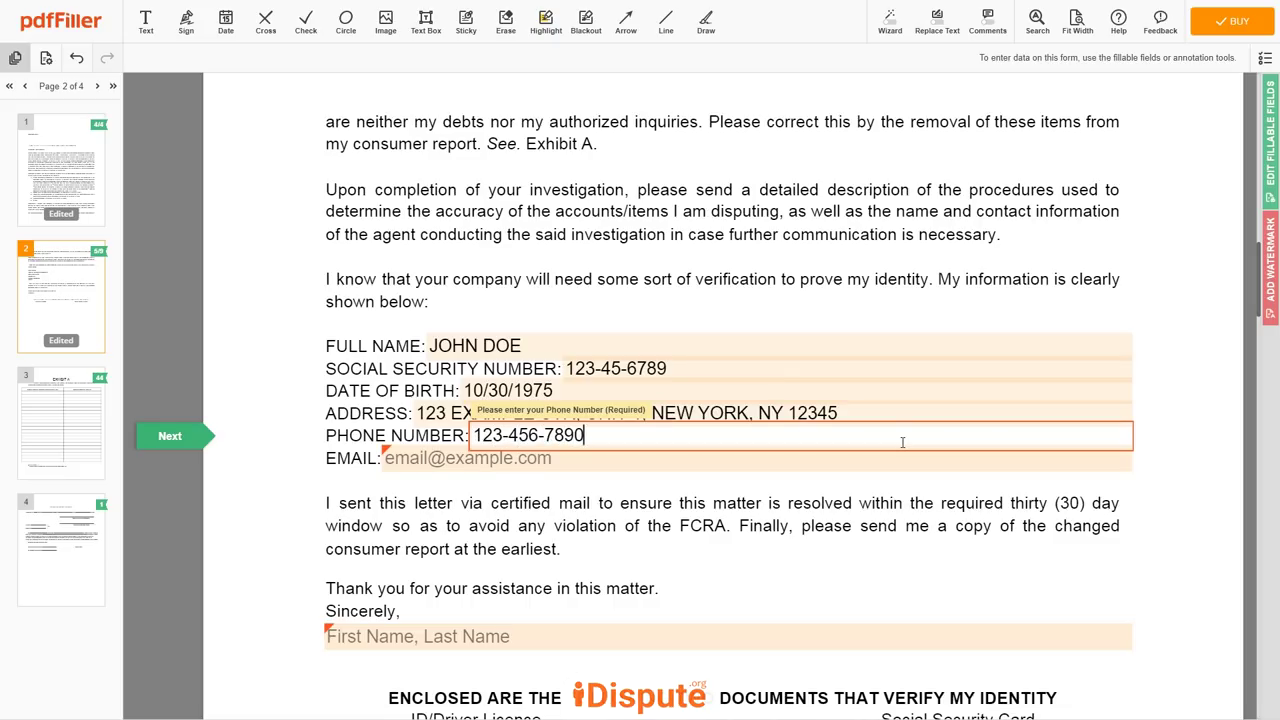
Step: Add the e-mail address and type the full name as the signature under Sincerely
left_click(905, 463)
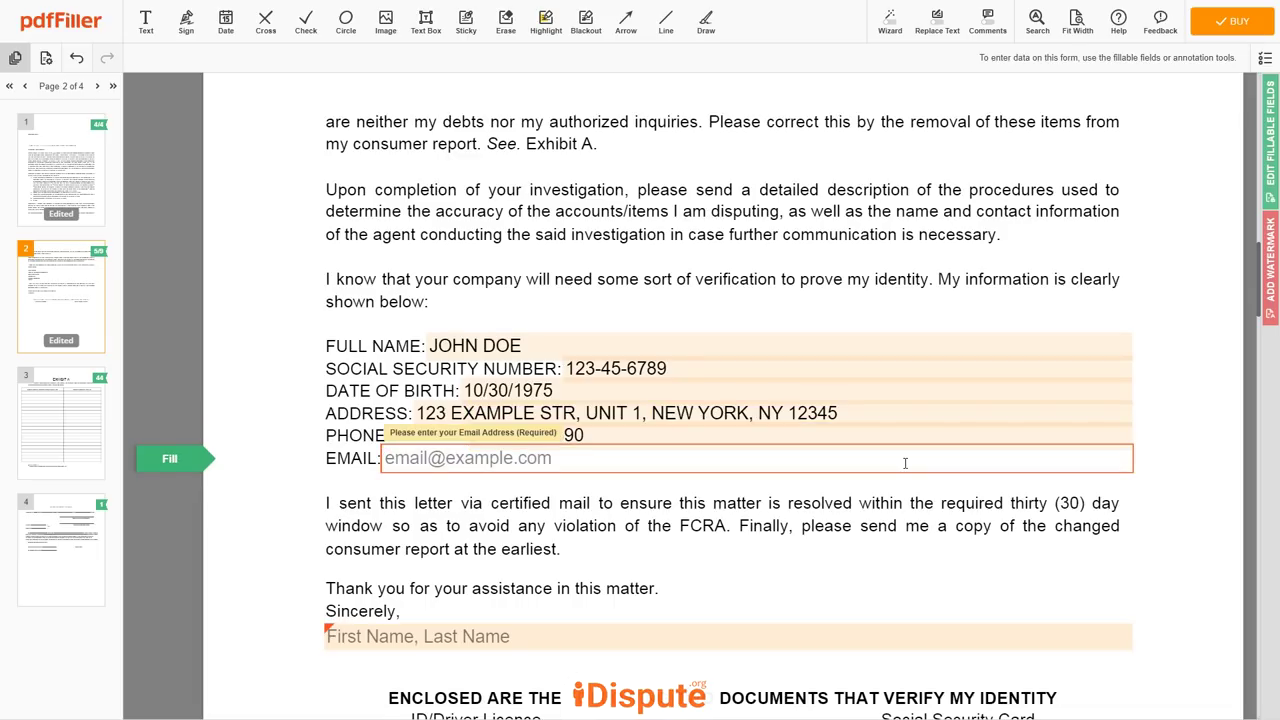
type("e")
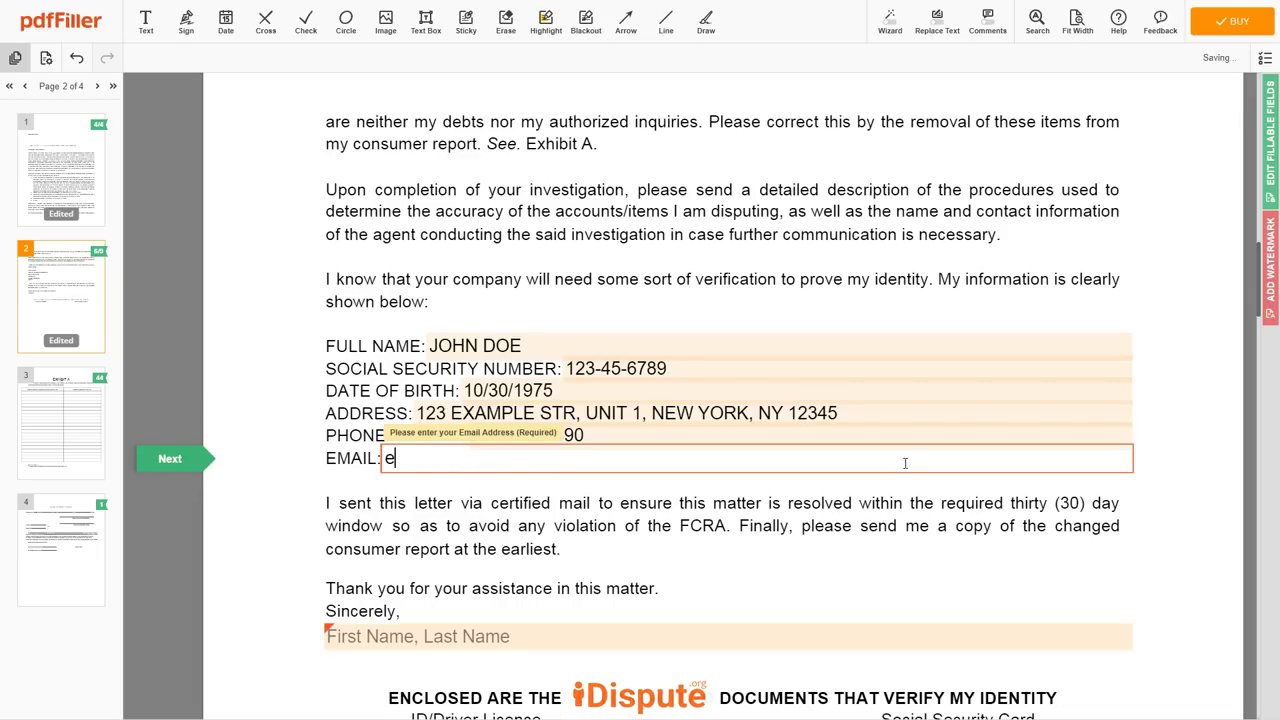
type("xample@example.com")
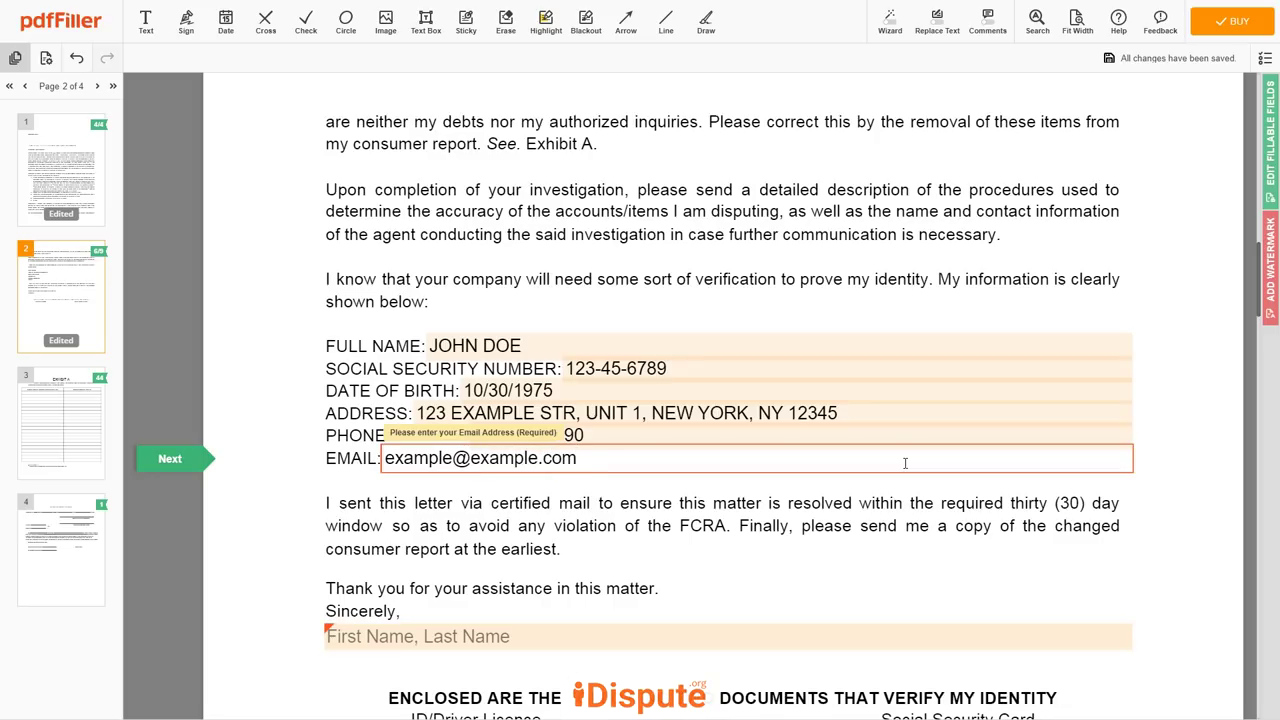
scroll(905, 463, "down", 3)
left_click(789, 378)
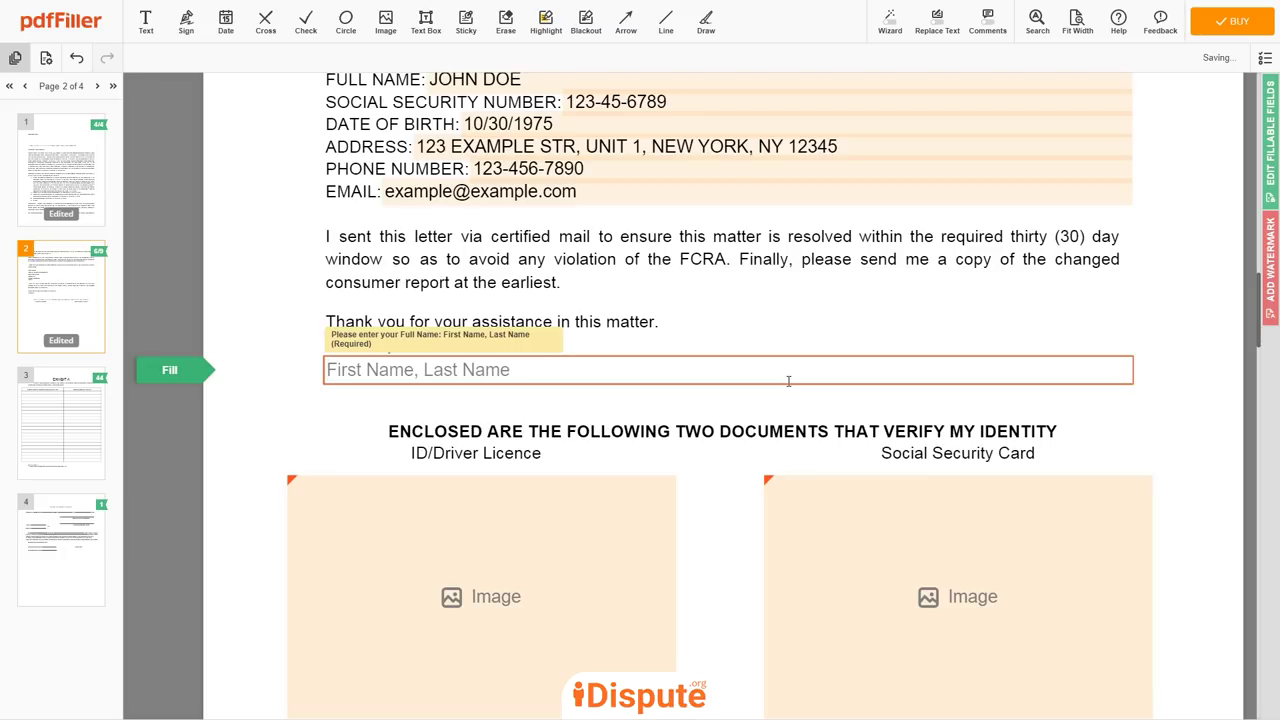
type("JOHN DOE")
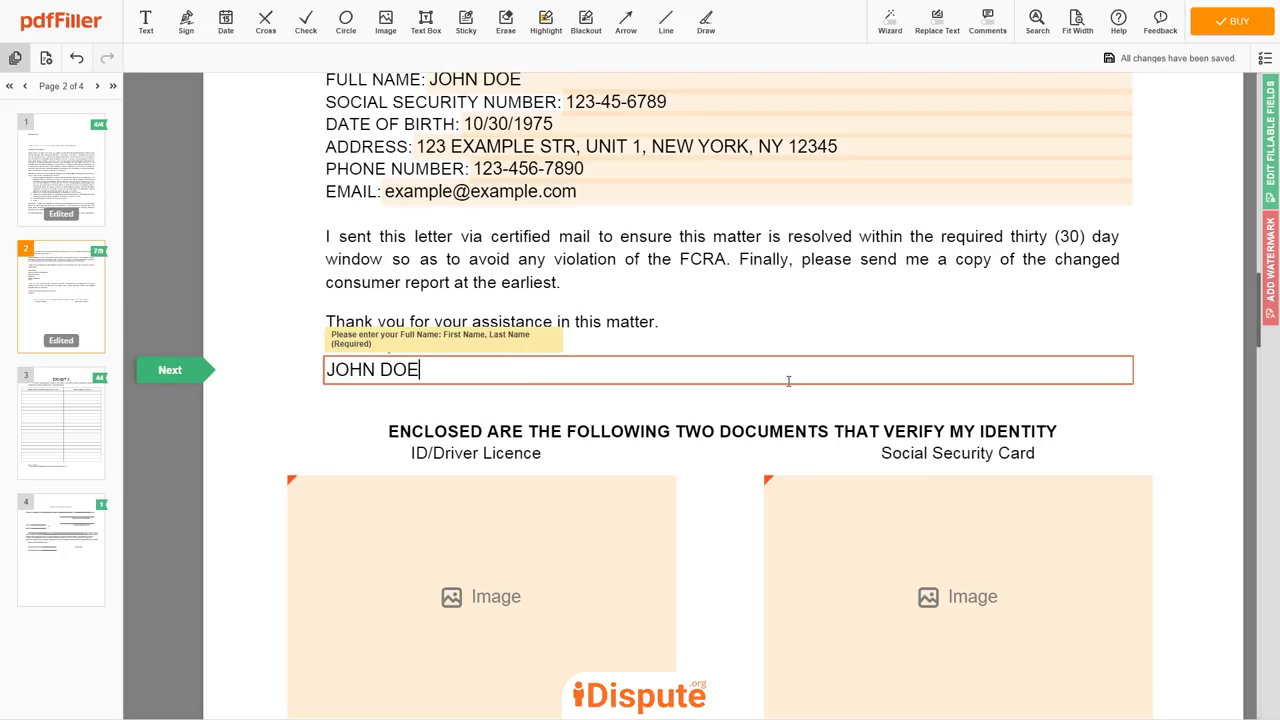
scroll(788, 385, "down", 2)
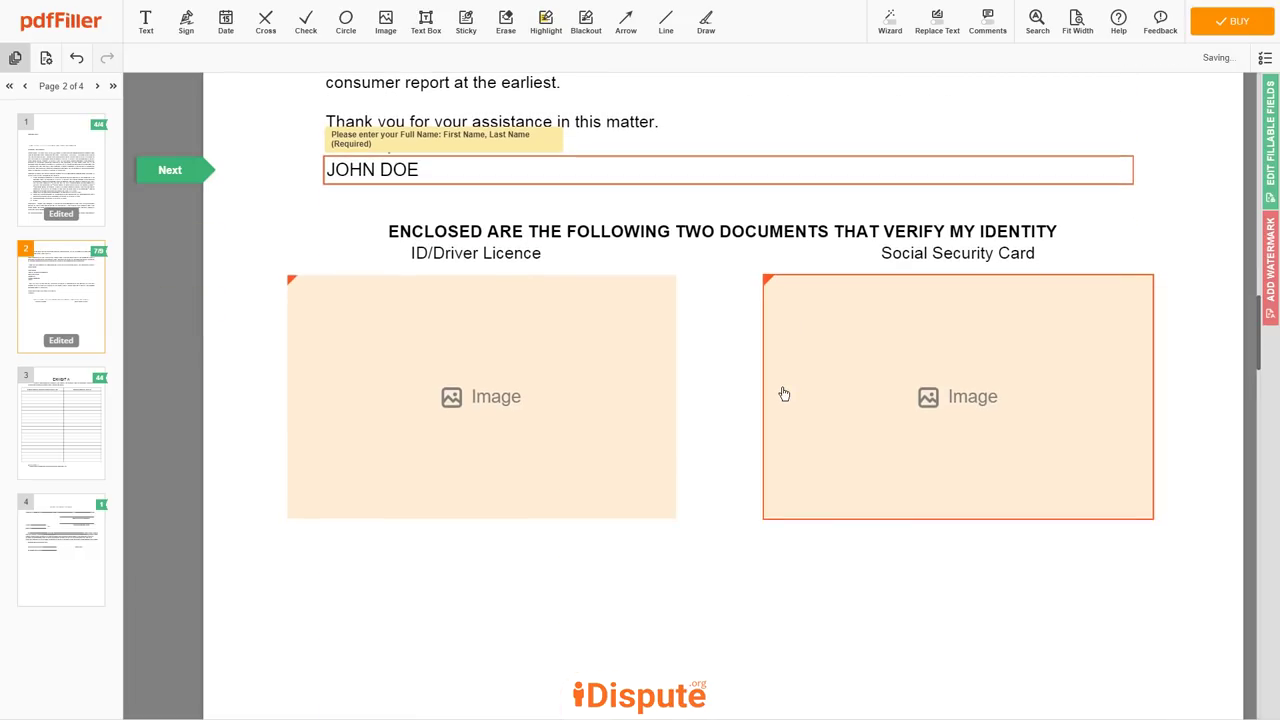
Step: Insert the driver's licence image into the ID box and the Social Security card image into its box
left_click(606, 398)
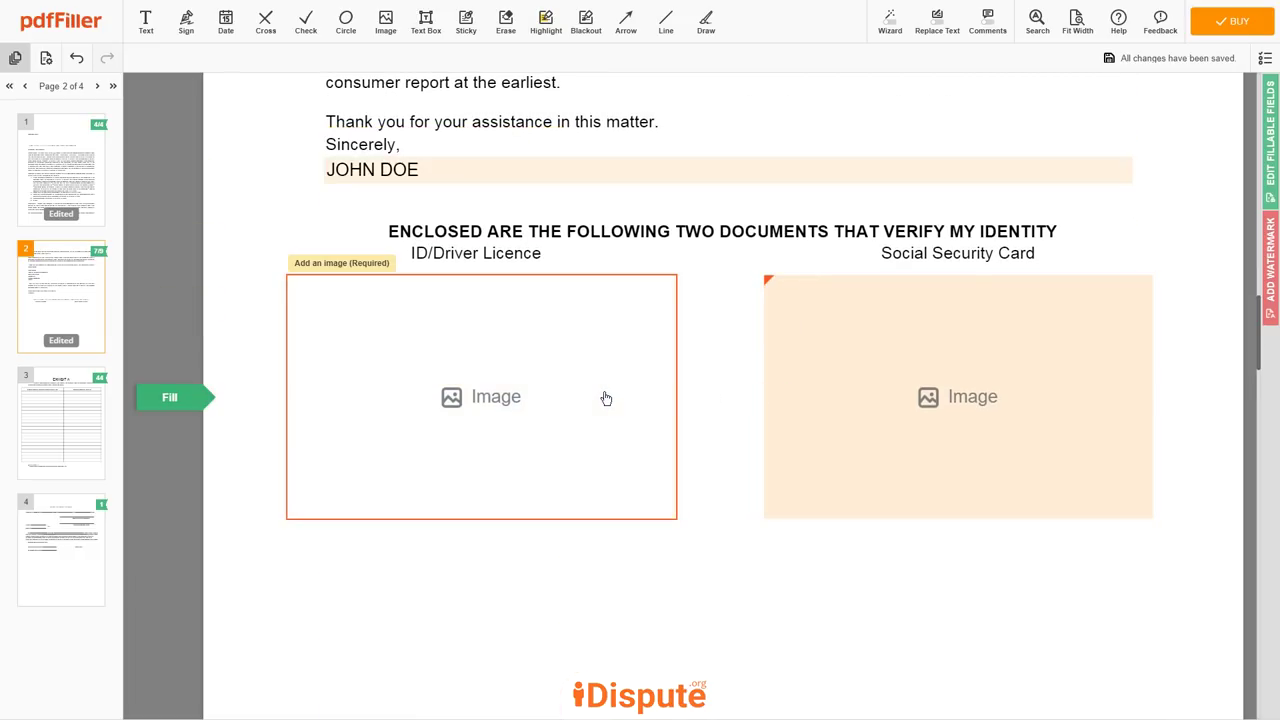
mouse_move(600, 322)
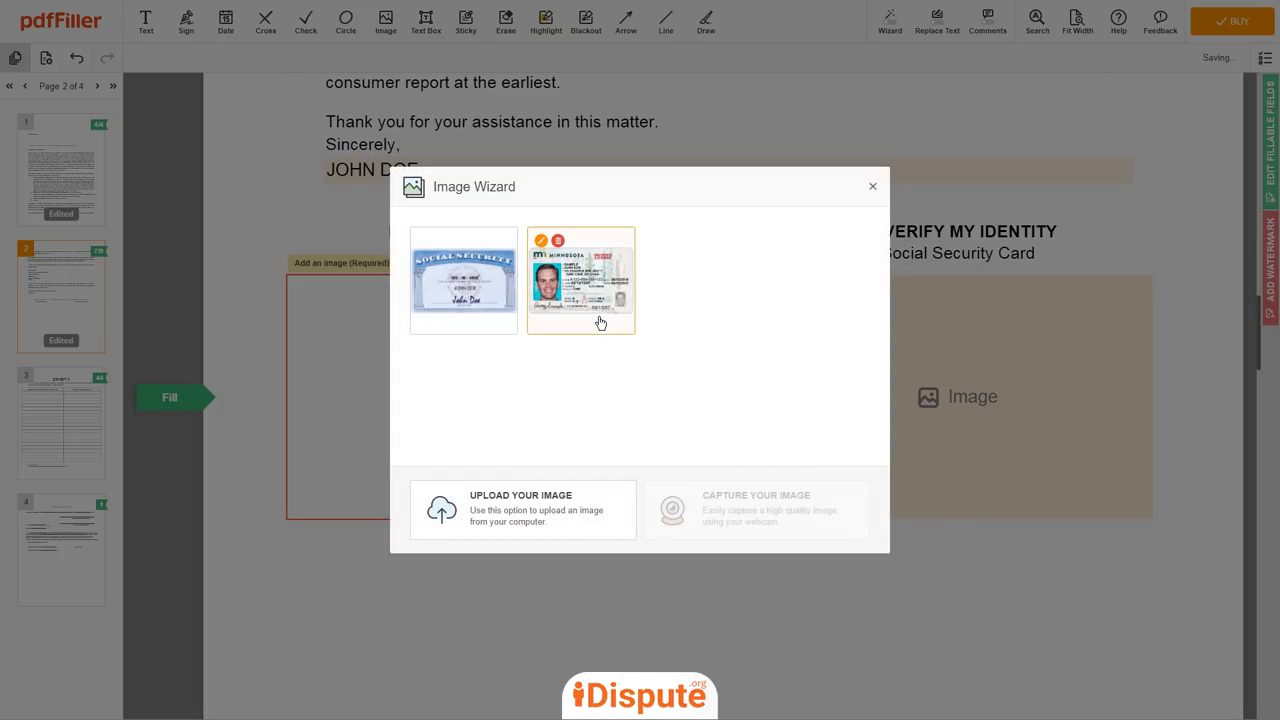
left_click(600, 322)
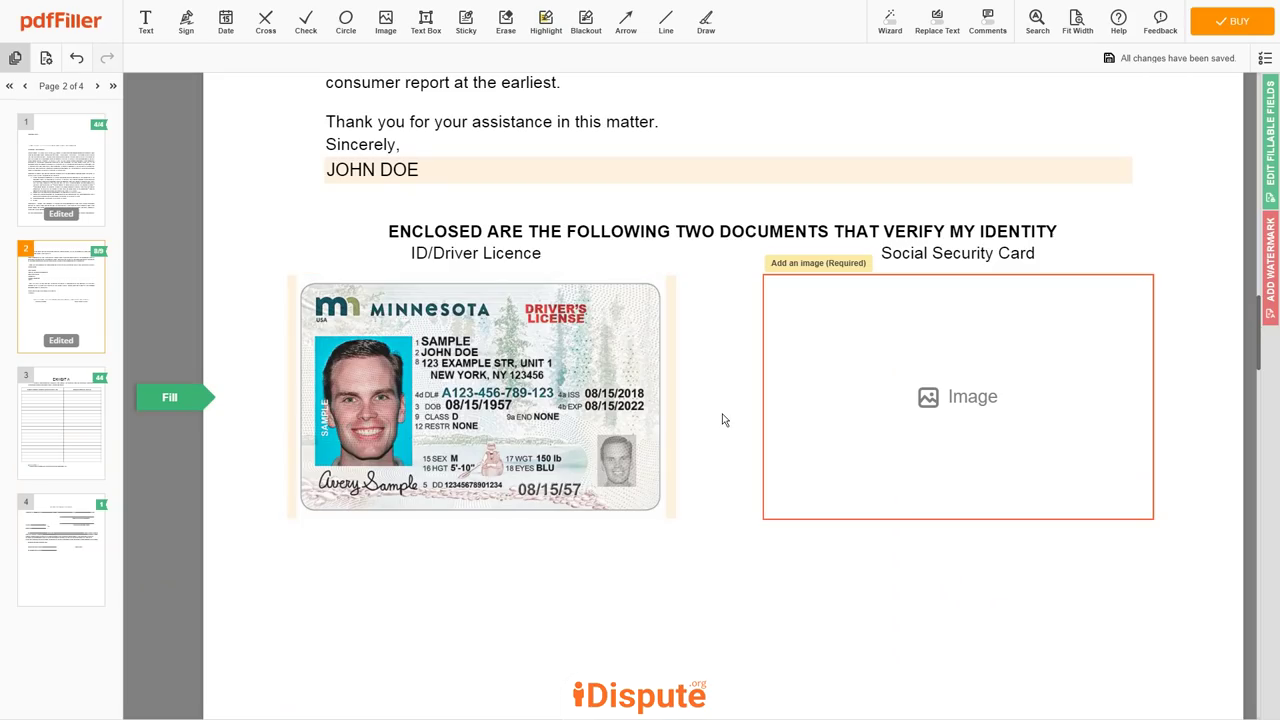
left_click(809, 425)
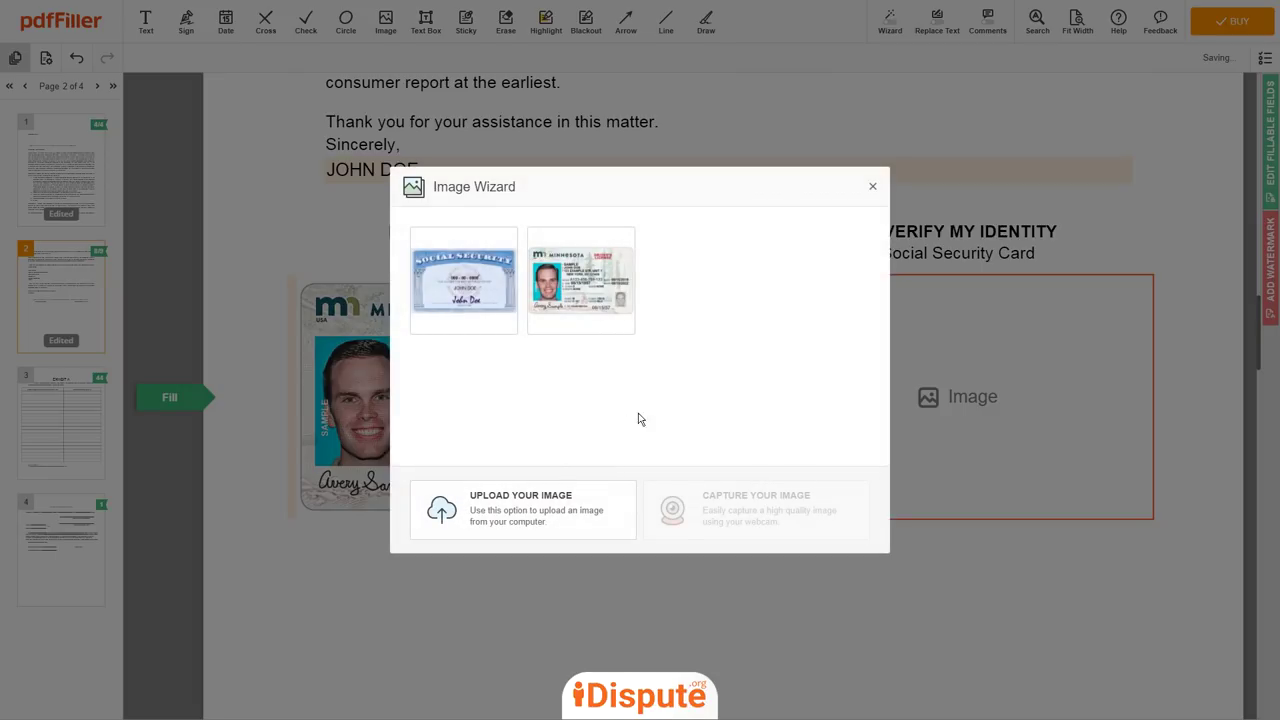
left_click(480, 314)
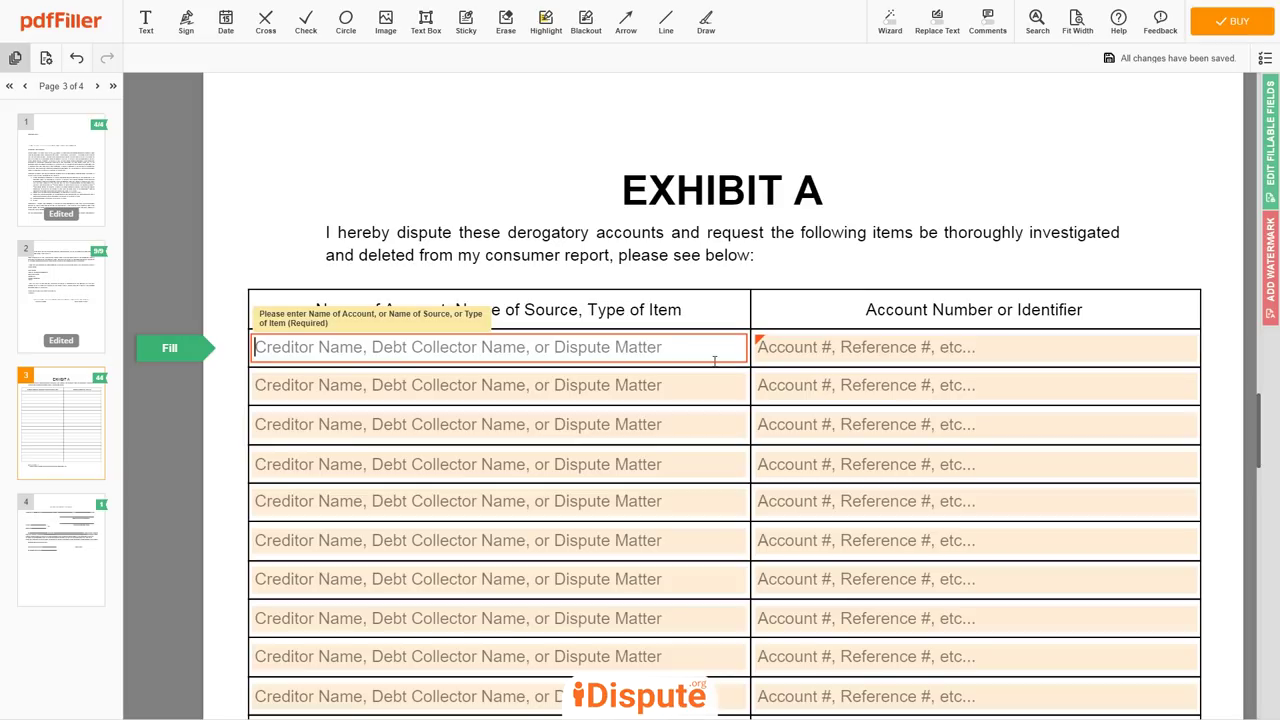
Step: Fill Exhibit A's first row with Creditor Example LLC and its account number
type("Credi")
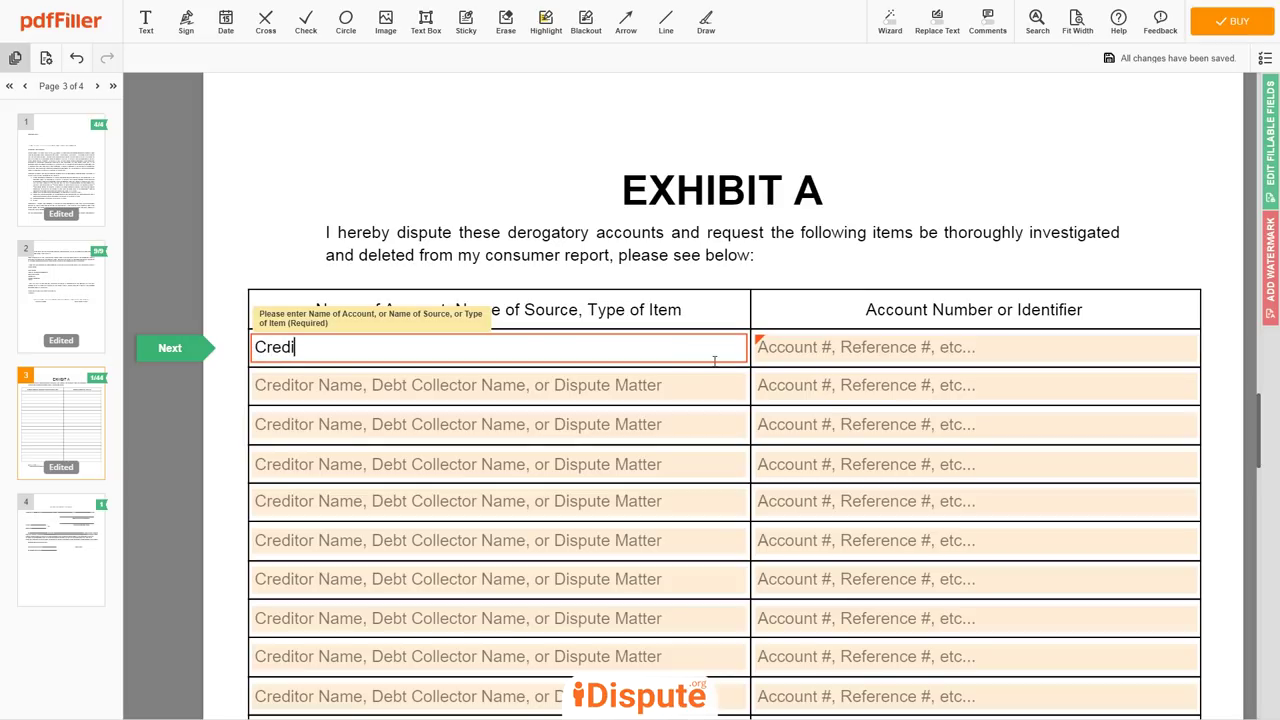
type("tor Example LLC")
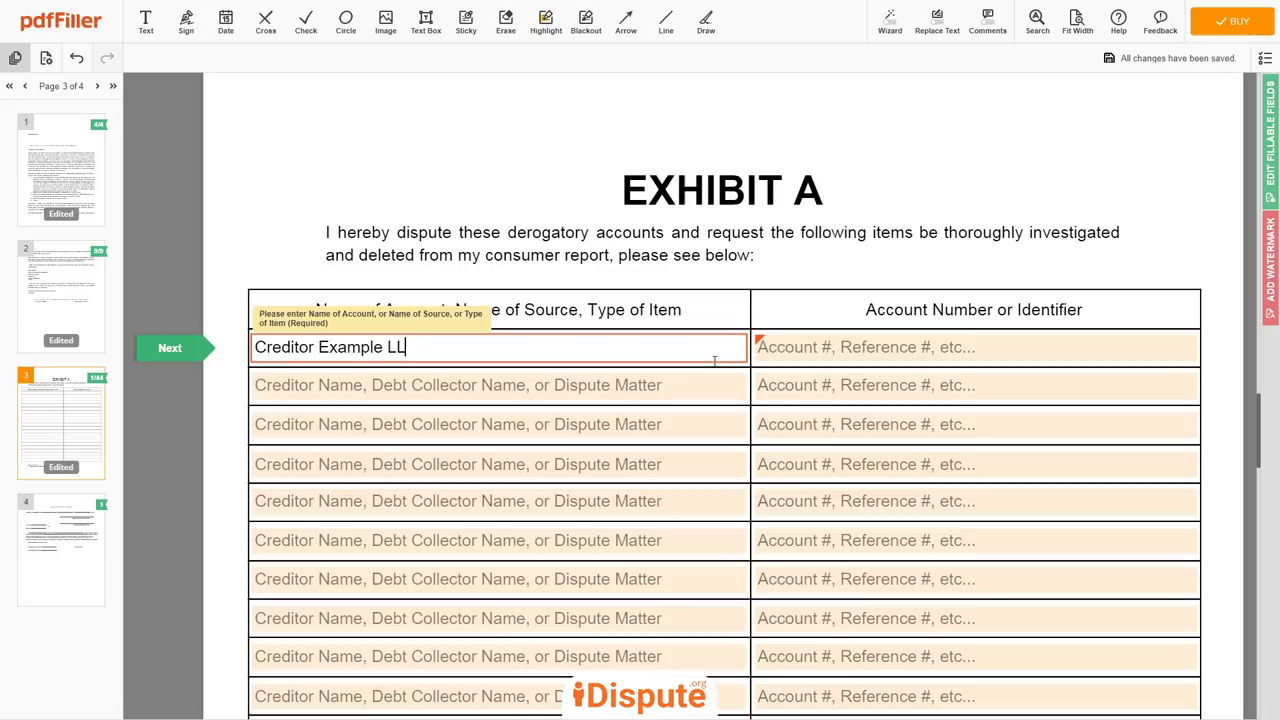
left_click(1036, 351)
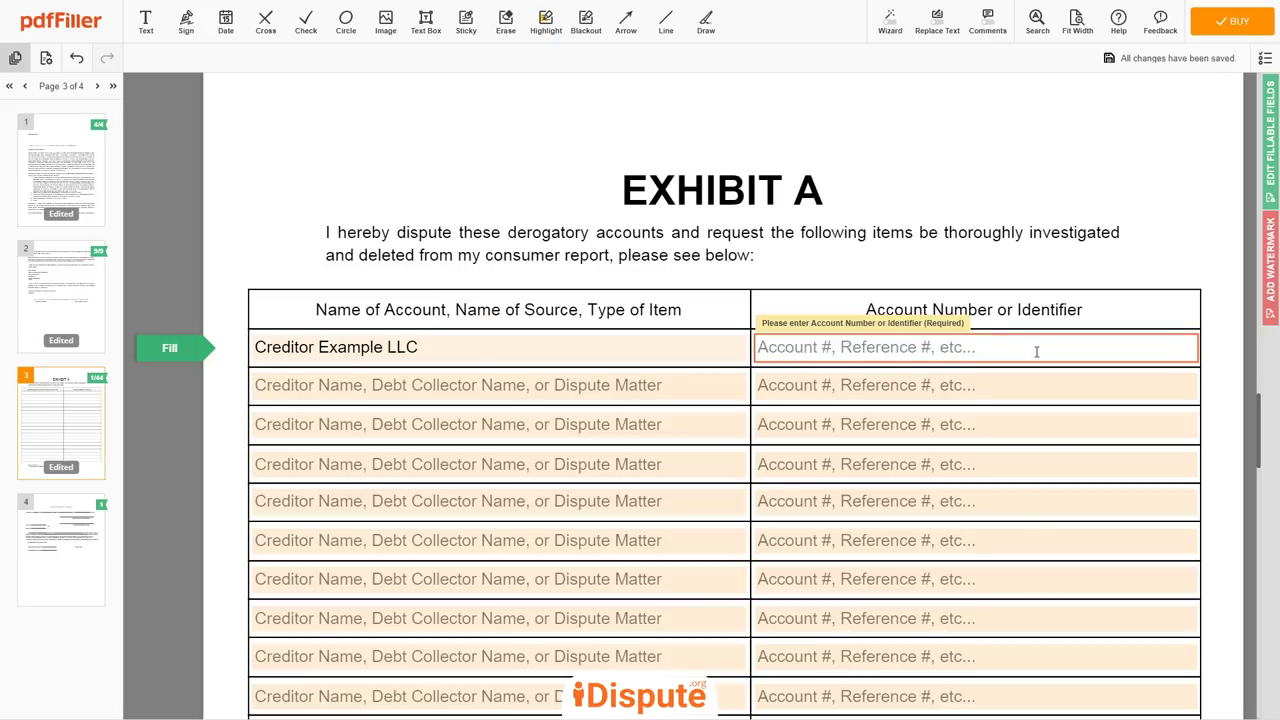
type("Accoune #")
key("BackSpace")
key("BackSpace")
key("BackSpace")
type("t #: 1234567890")
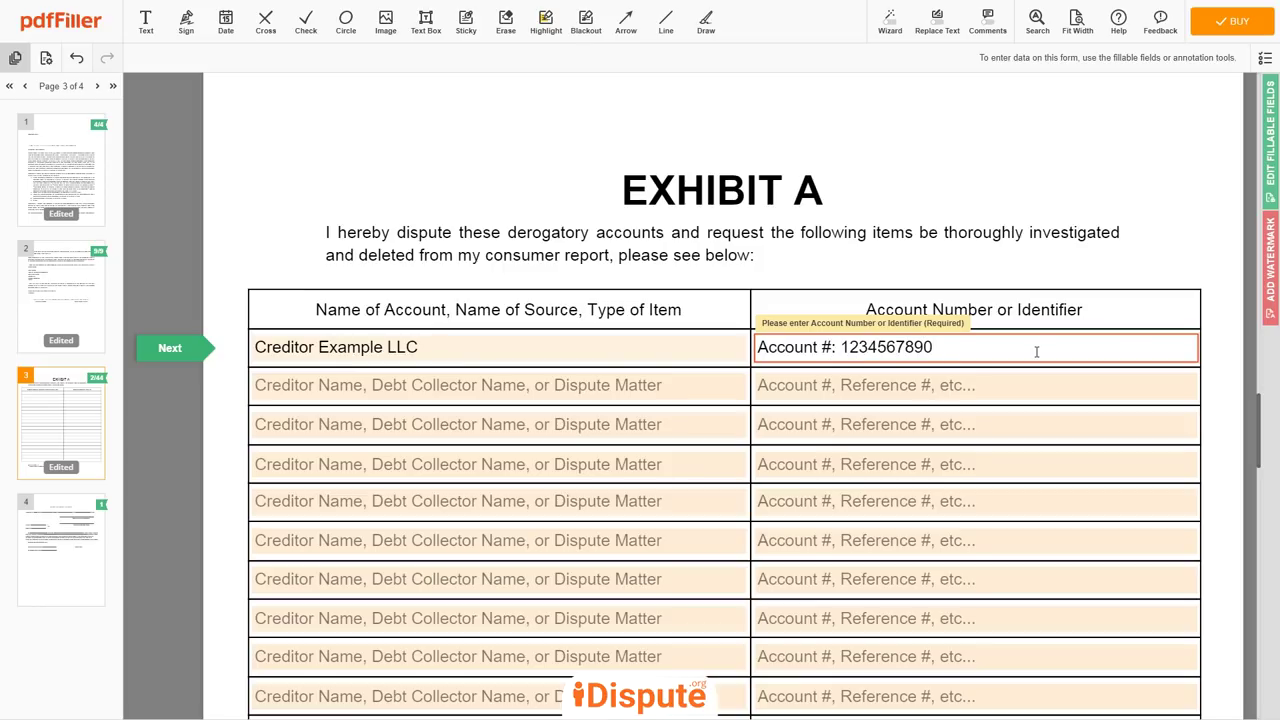
Step: Fill the second row with Debt Collector Example LLC and its reference number
left_click(660, 393)
type("Debt")
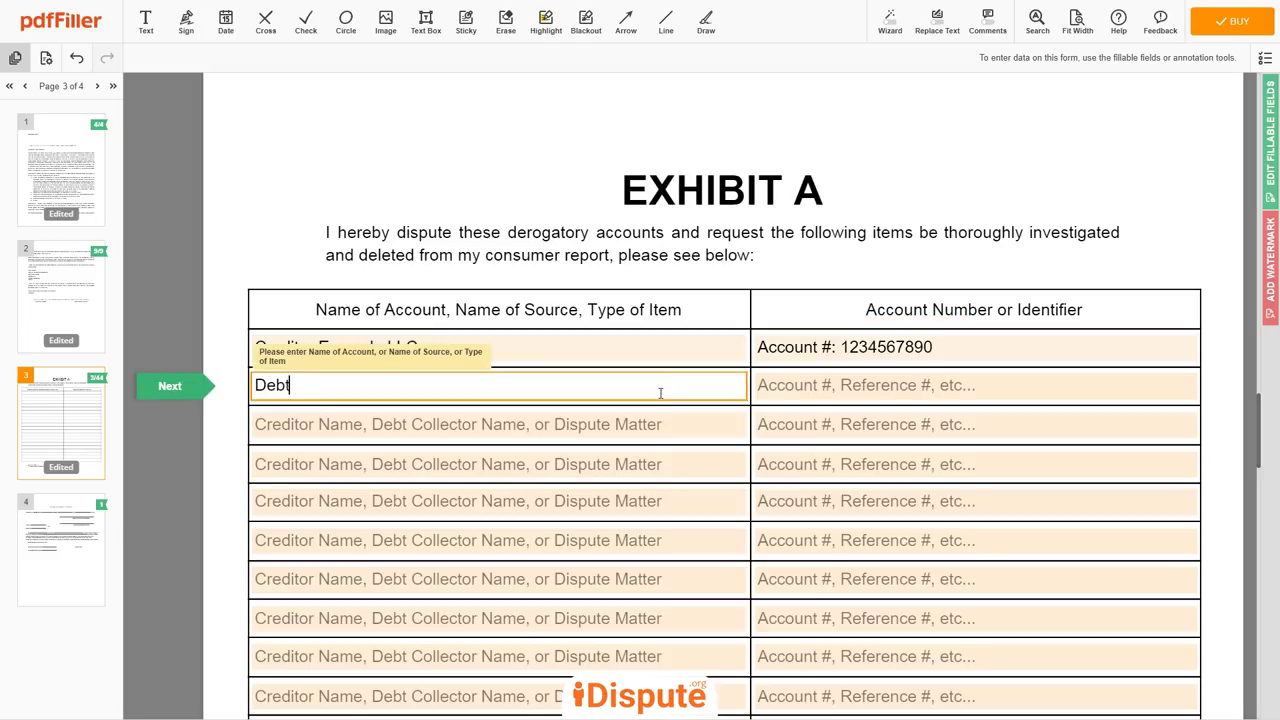
type(" Collector Example LLC")
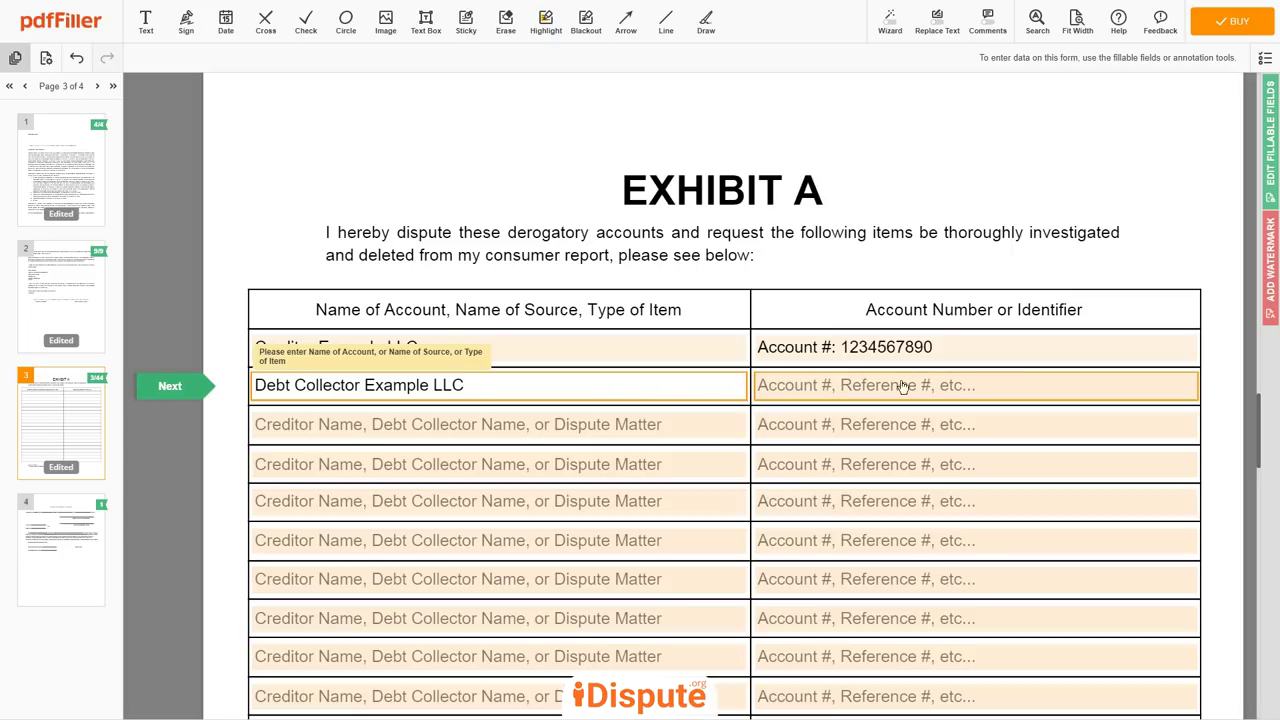
left_click(1069, 390)
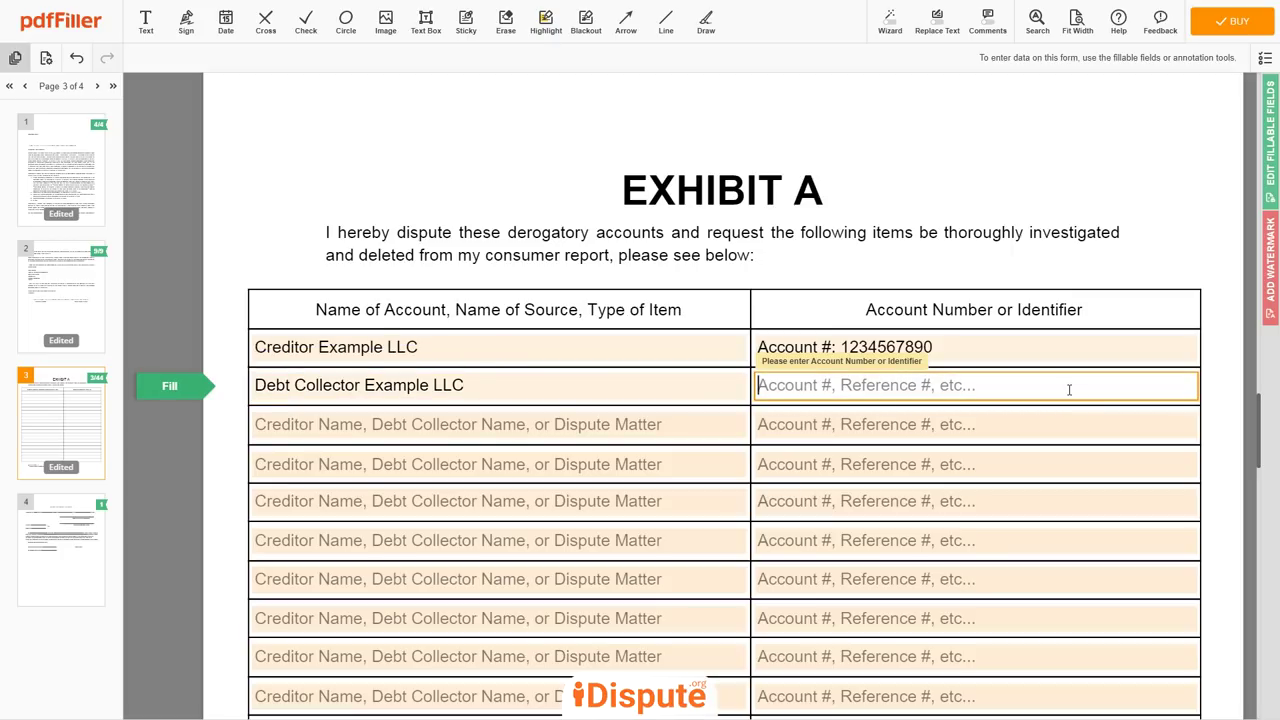
type("Reference #: 1234567890")
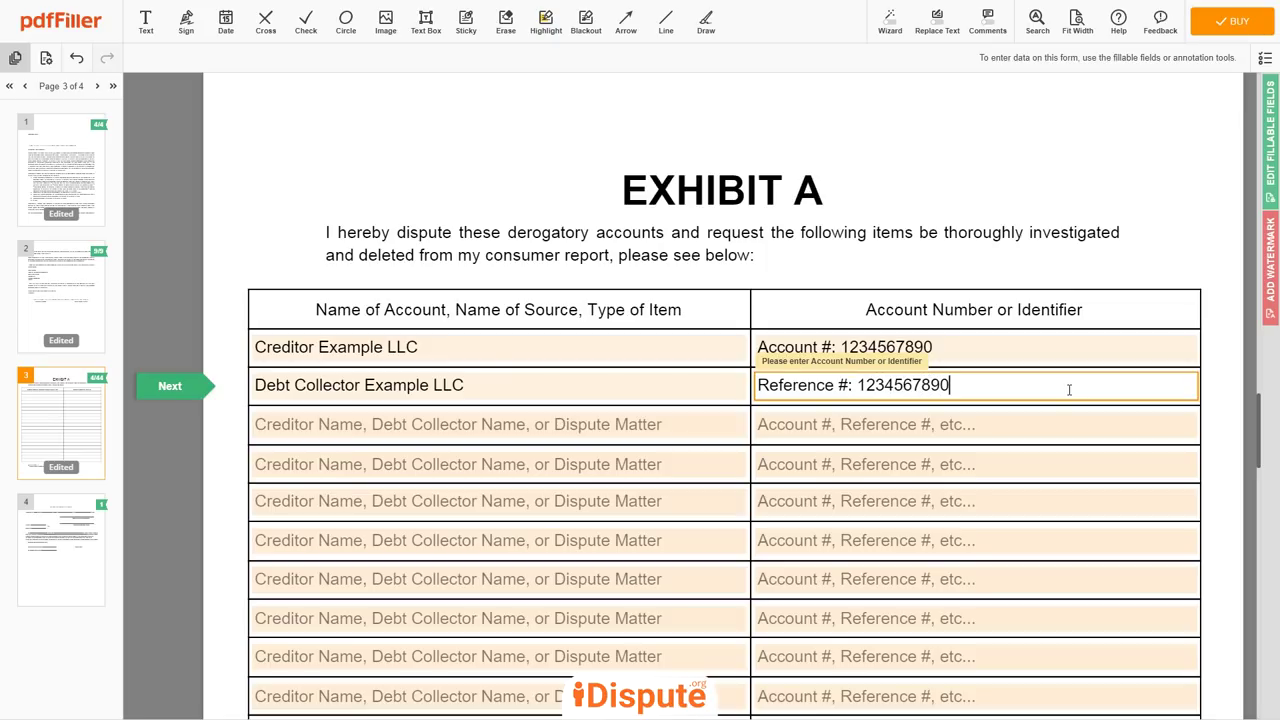
left_click(712, 432)
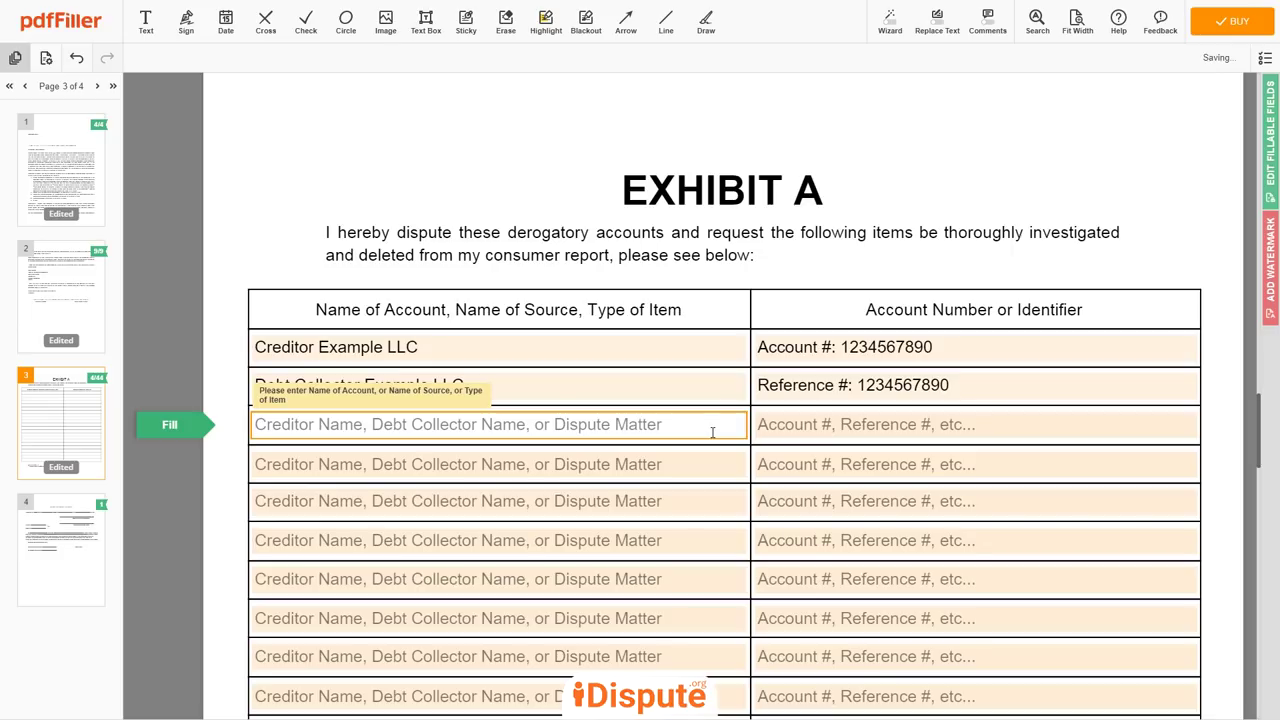
Step: List Bank Example LLC, Unauthorized Inquiry in row three with Date of Inquiry: January 1, 2021
type("Bank Example LLC, Unauthorized Inquiry")
left_click(983, 430)
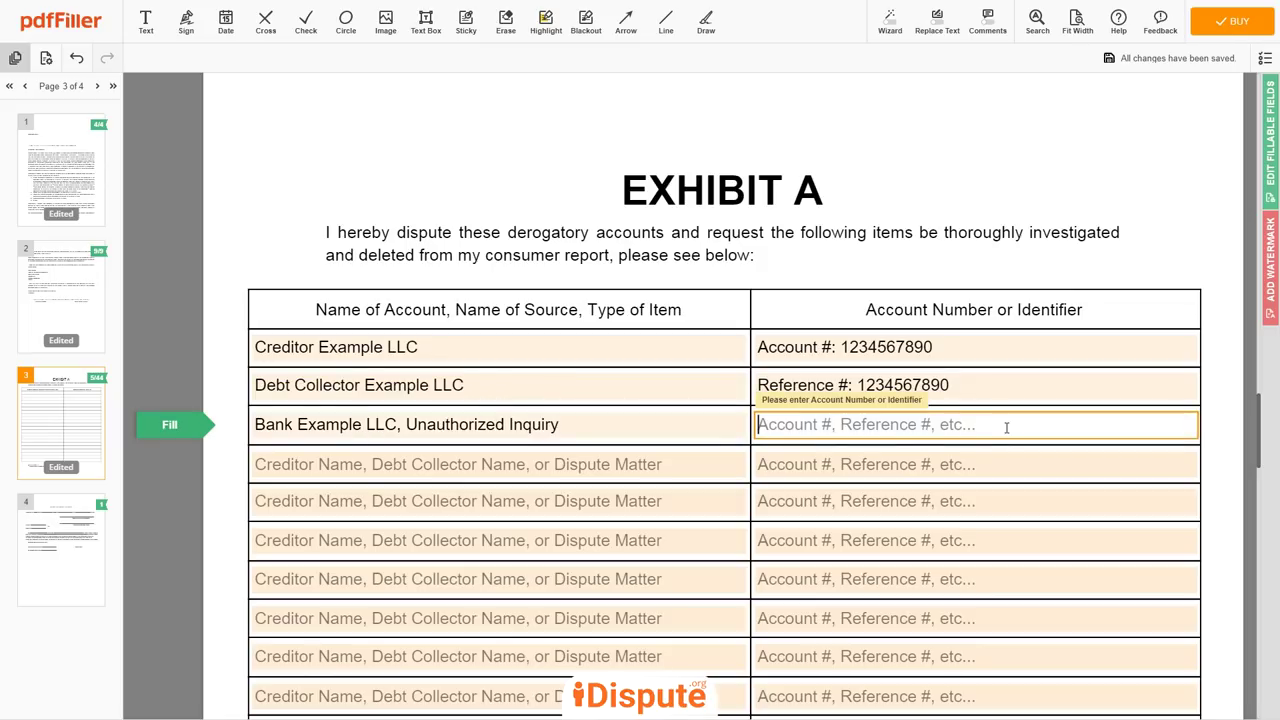
type("Date of I")
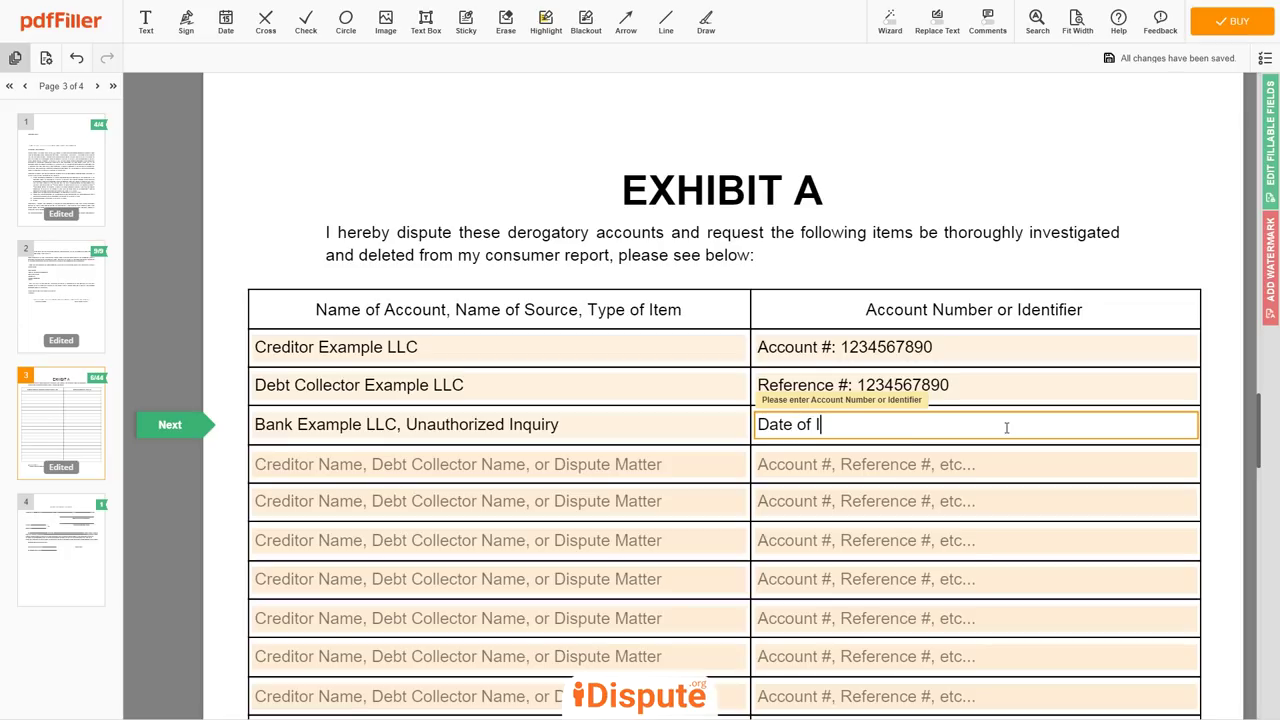
type("nquiry: Jan")
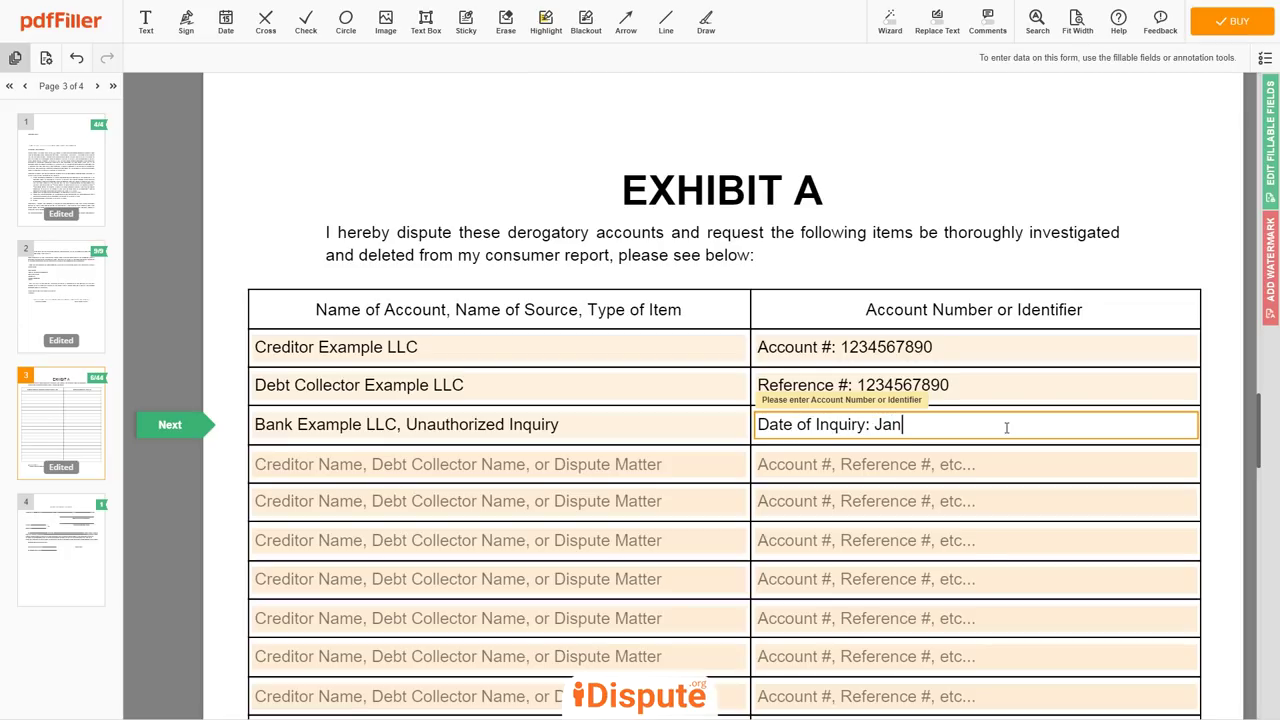
type("uary 1, 2021")
left_click(696, 464)
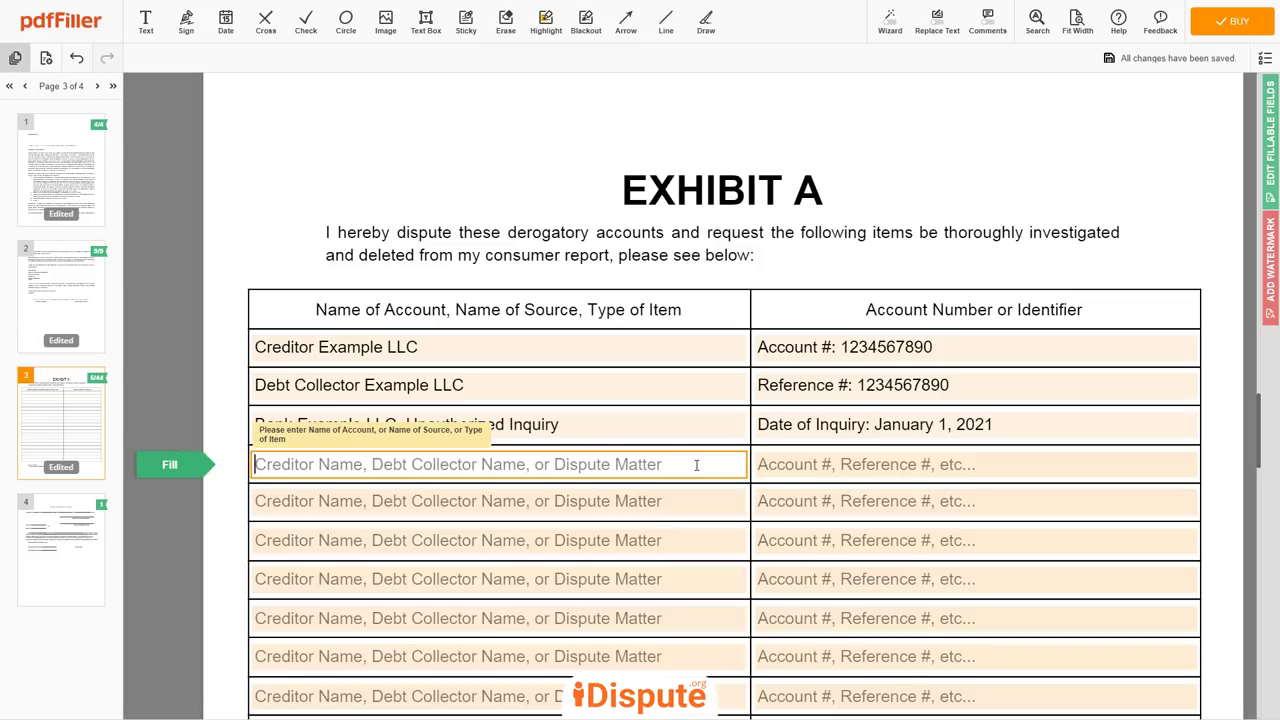
Step: Enter the disputed street address in row four, identified as 'Erroneous Address'
type("1")
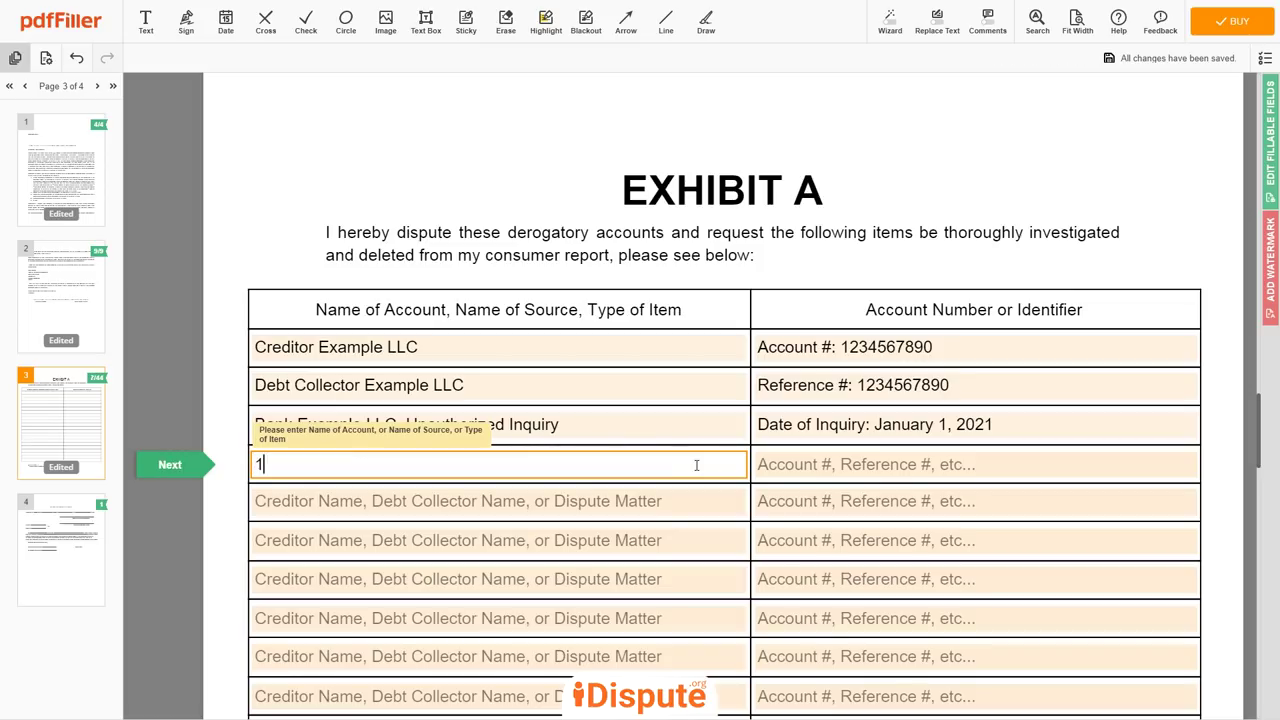
type("11 Example Street")
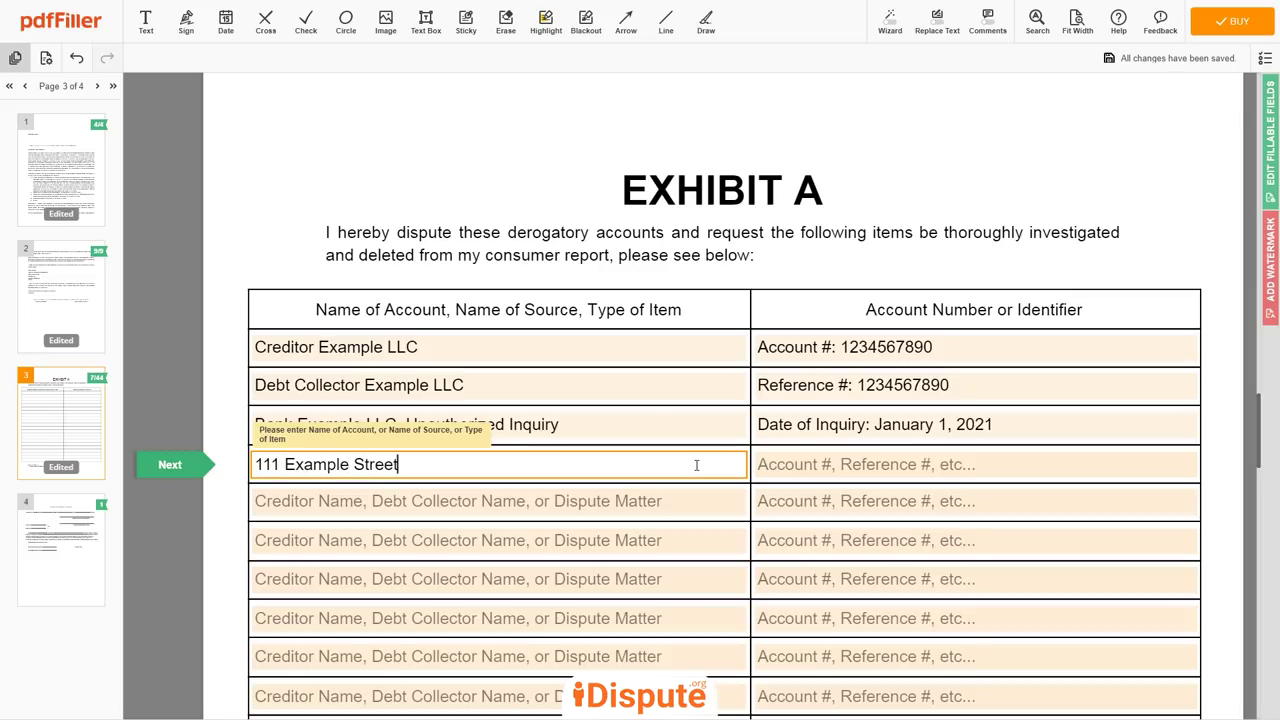
type(", Apt. 1, Miam")
key("BackSpace")
type(", Miami, FL 67890")
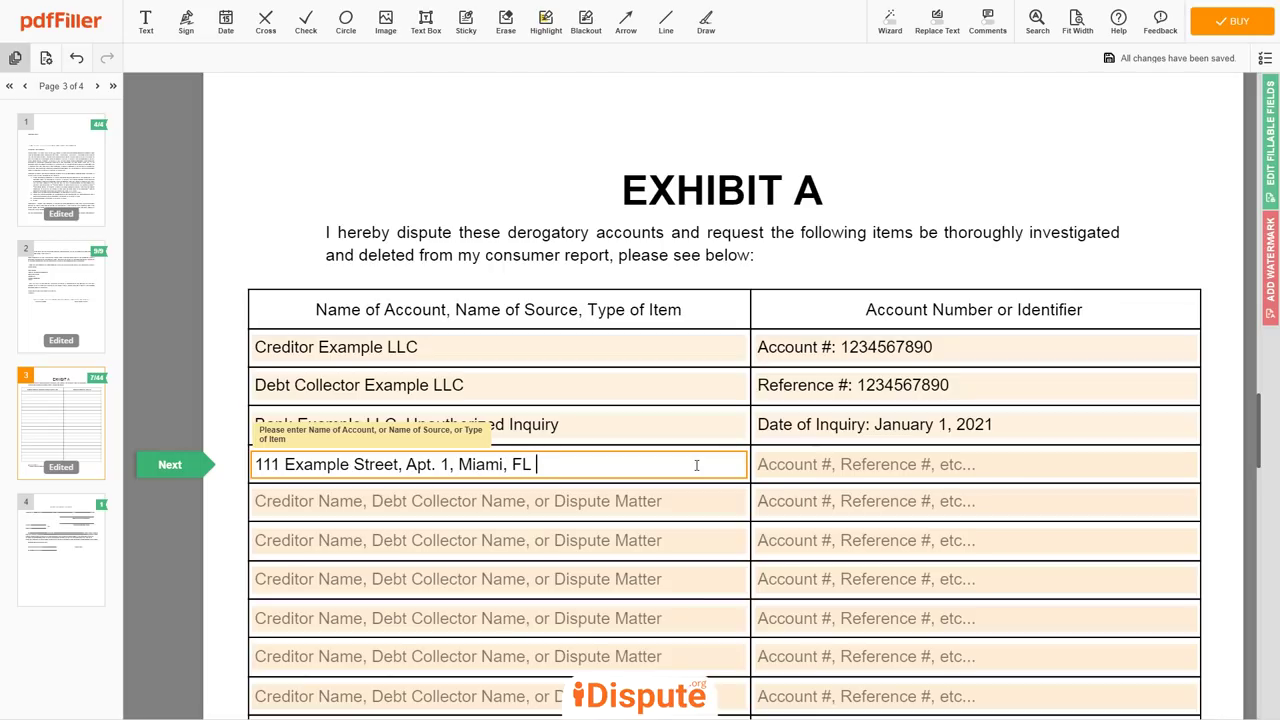
left_click(1029, 464)
type("Erroneous Address")
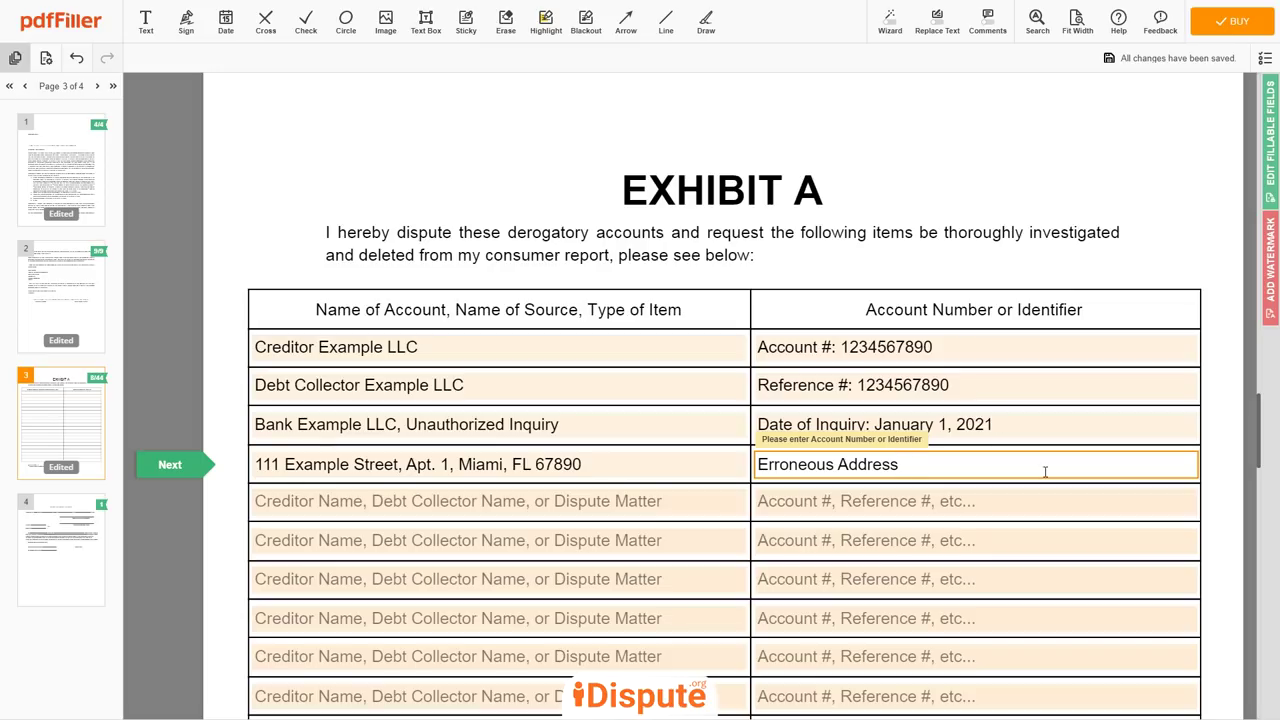
scroll(1045, 471, "down", 10)
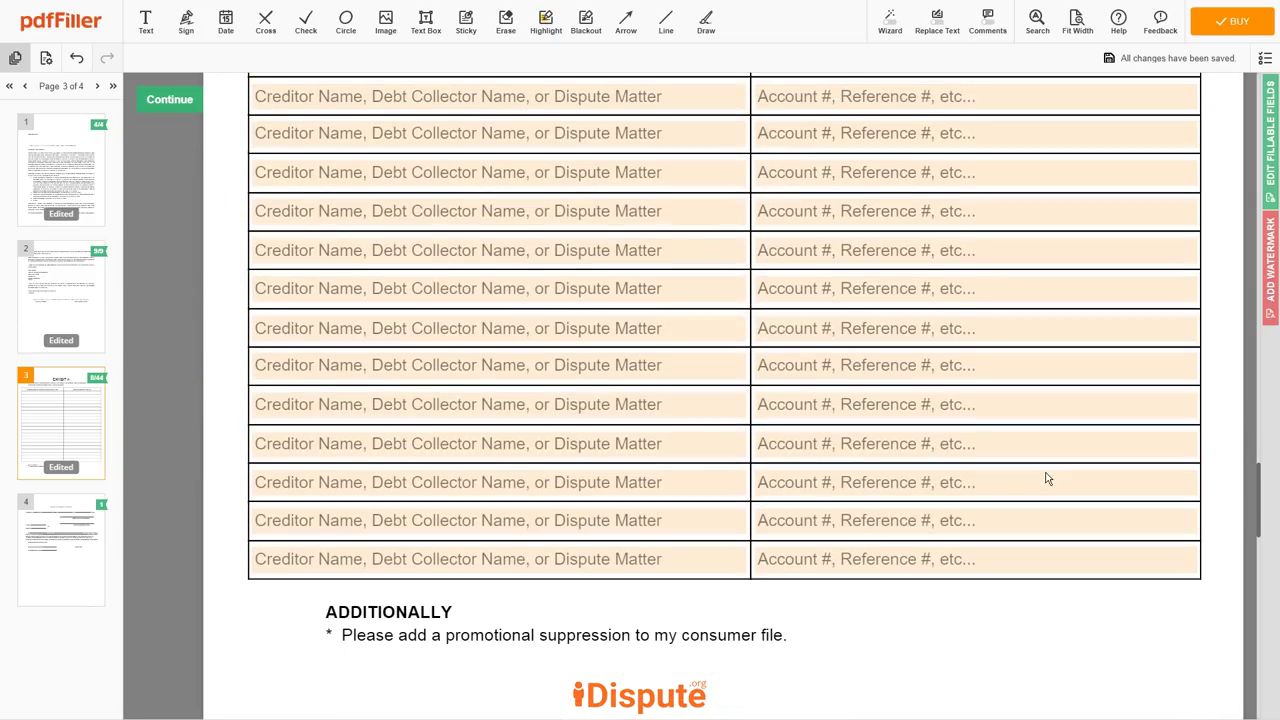
Step: Scroll to page 4's Notary Acknowledgement and select the acknowledging person's name field
scroll(1047, 479, "down", 6)
scroll(1047, 479, "down", 3)
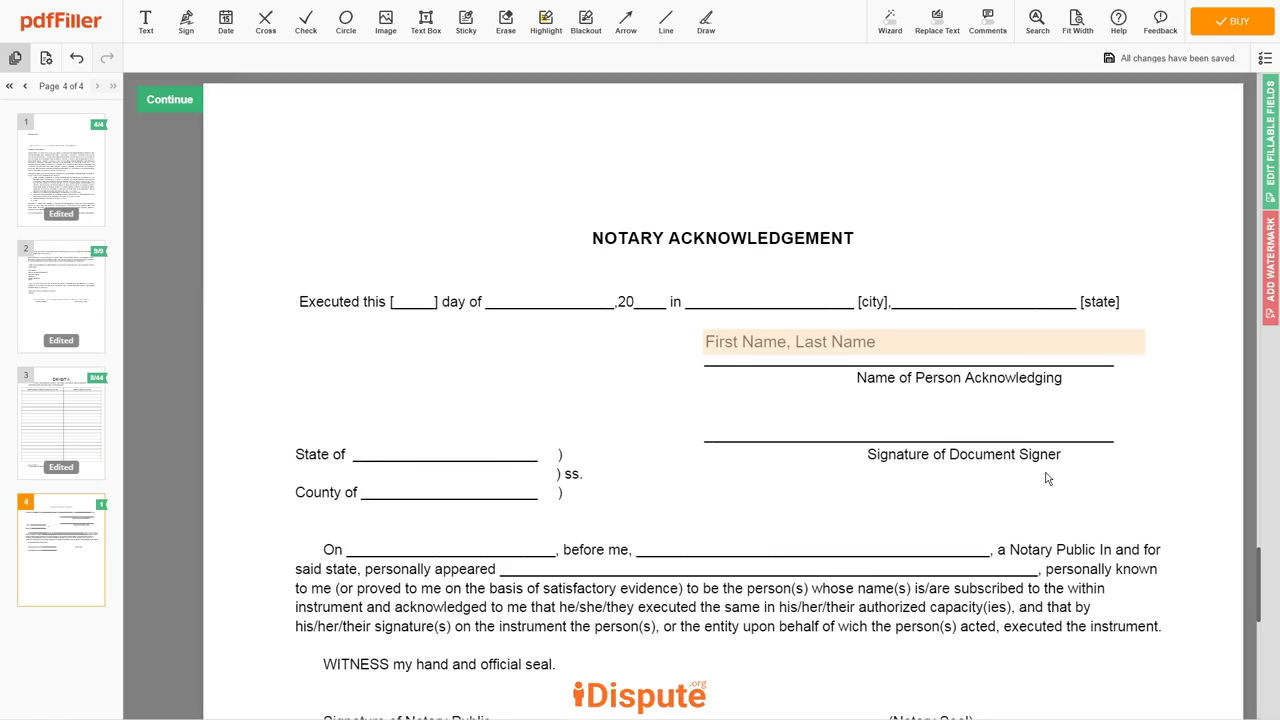
left_click(969, 280)
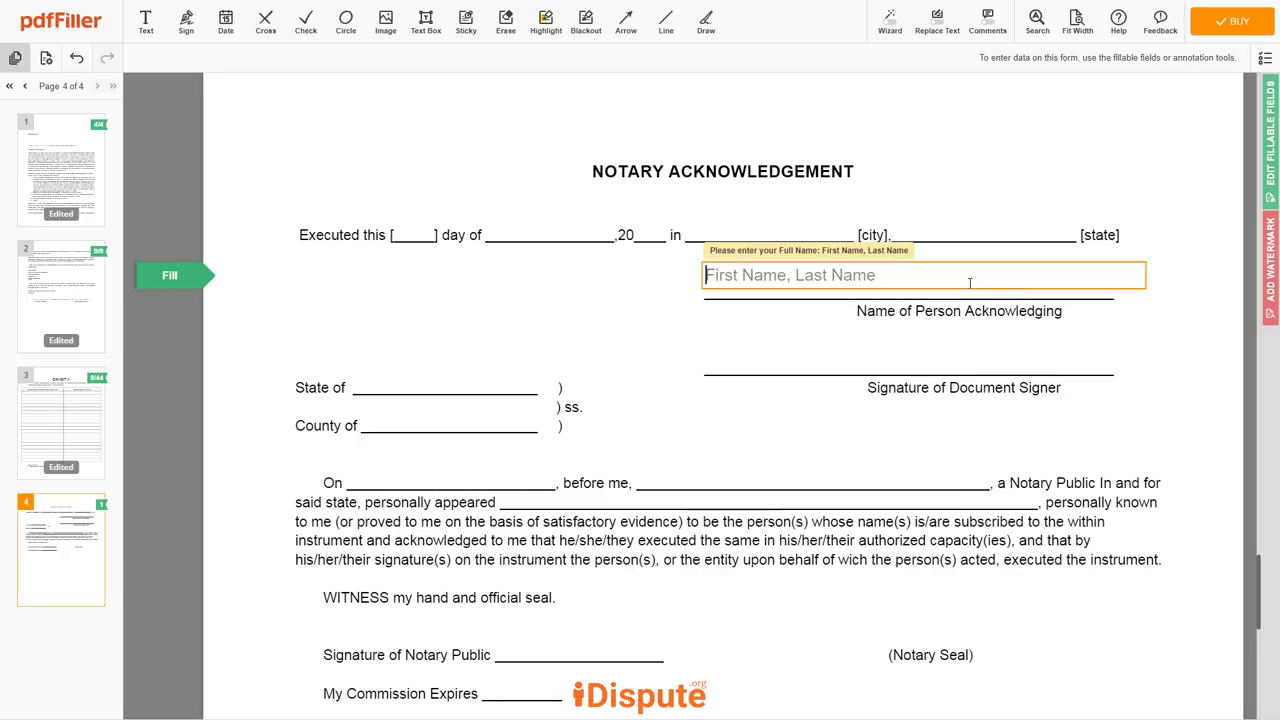